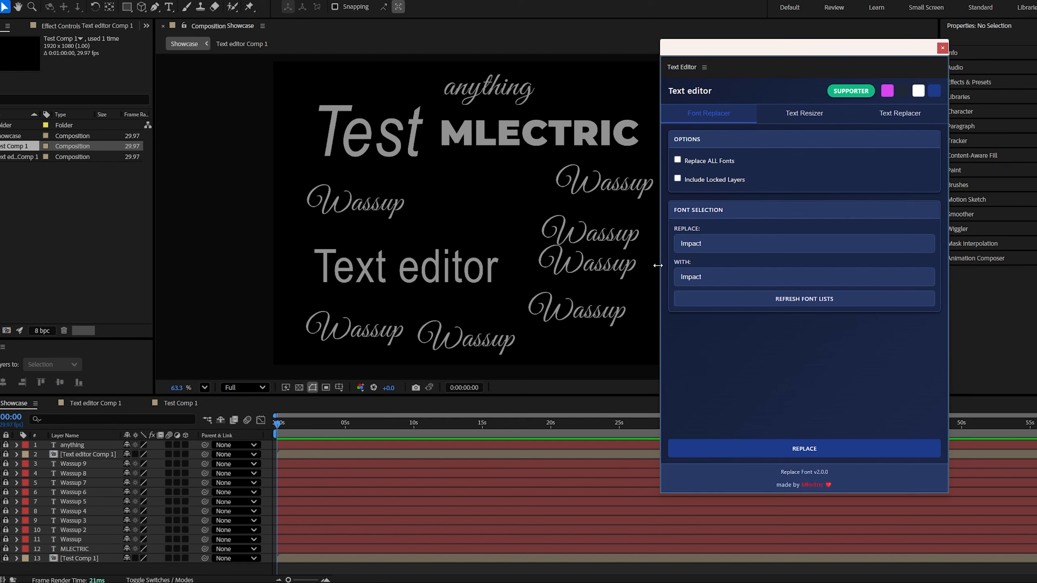
- Refresh the font lists and set the font to replace to ArialNarrow-Italic
{"action": "left_click", "coordinate": [794, 304]}
{"action": "left_click", "coordinate": [731, 244]}
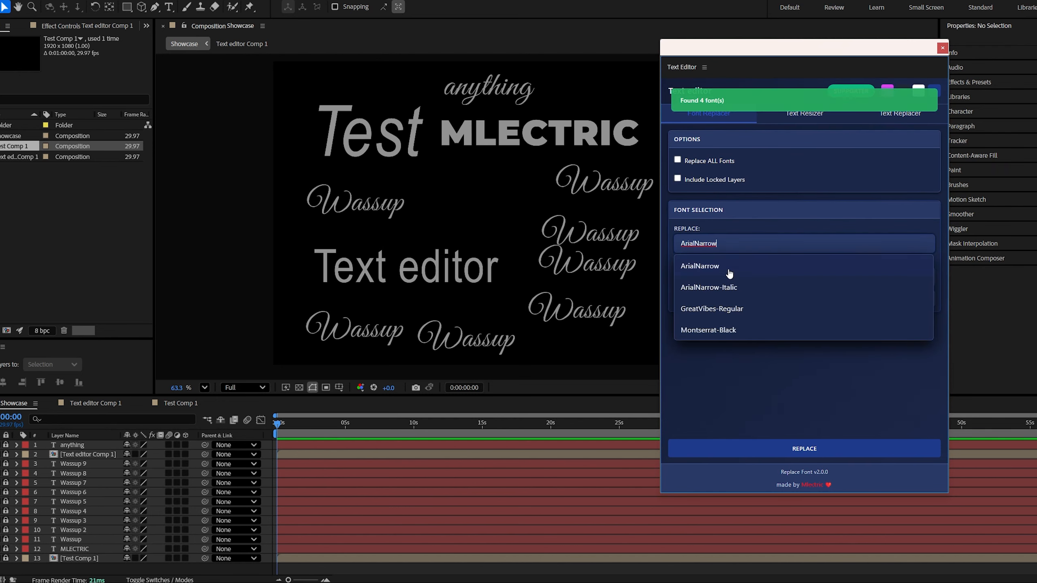
{"action": "left_click", "coordinate": [709, 286]}
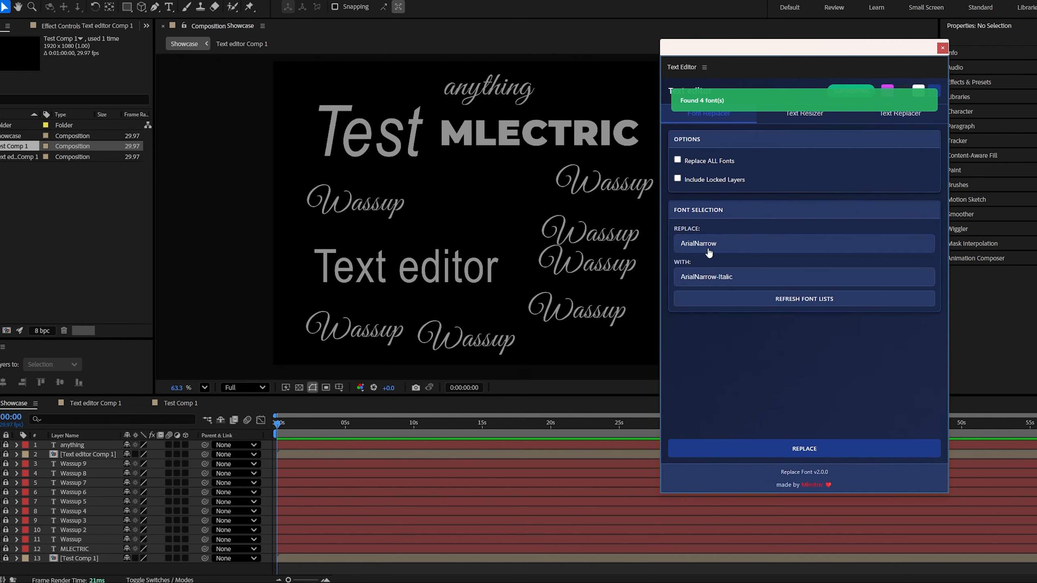
{"action": "left_click", "coordinate": [695, 244]}
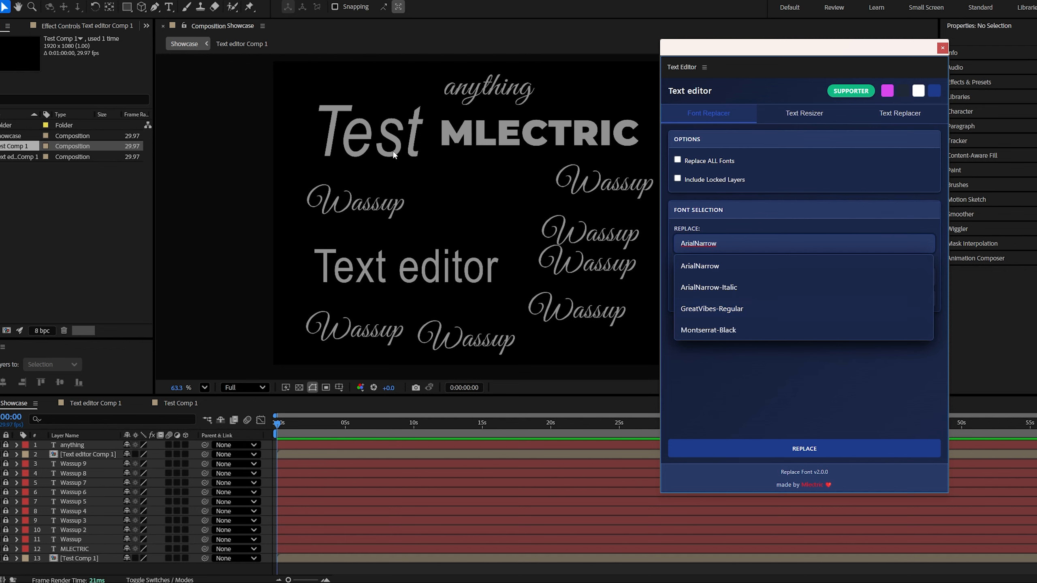
{"action": "left_click", "coordinate": [223, 303]}
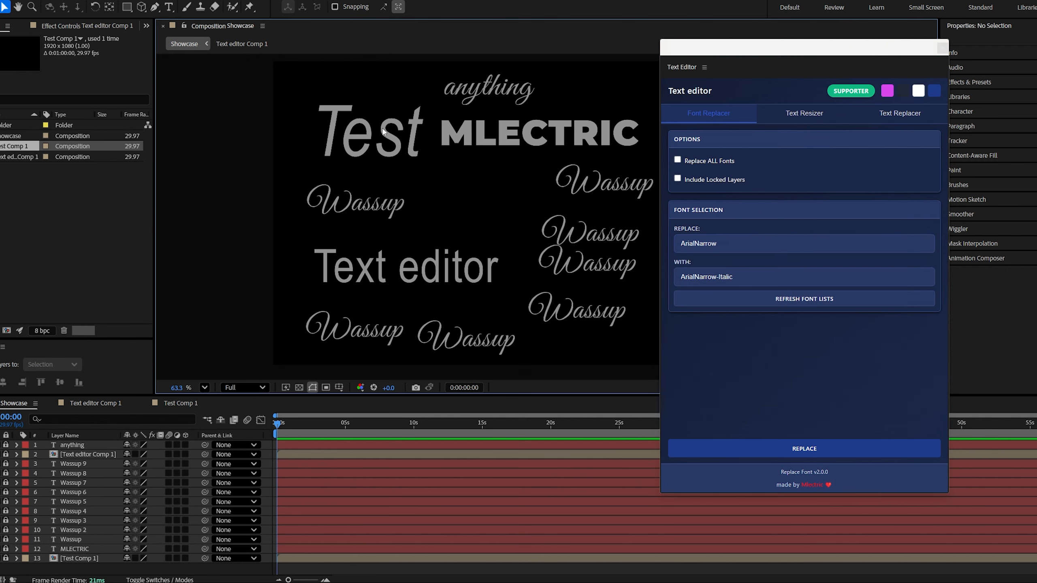
{"action": "left_click", "coordinate": [711, 244]}
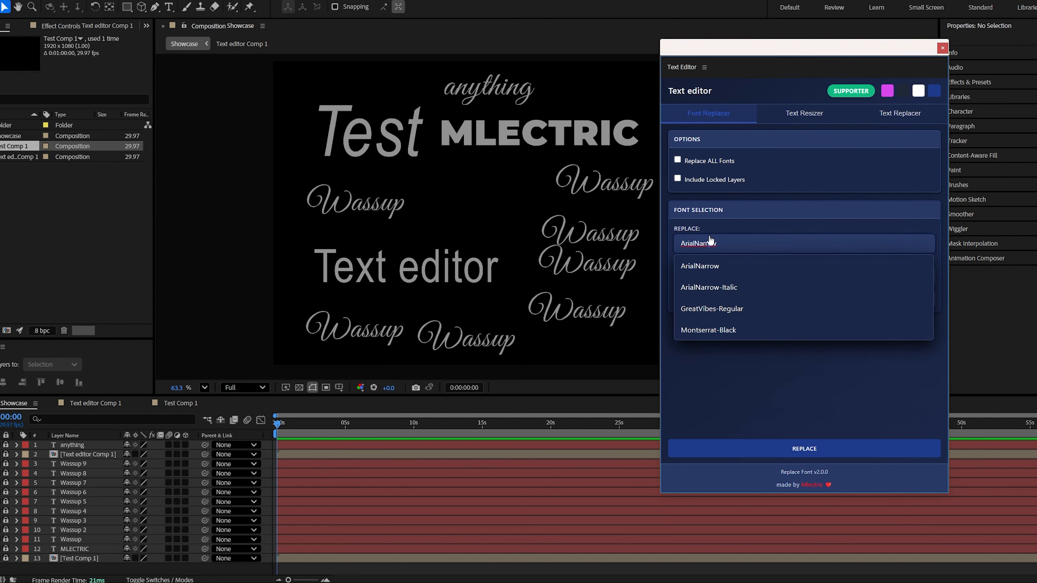
{"action": "left_click", "coordinate": [726, 292]}
- Check which fonts are offered as the replacement font
{"action": "left_click", "coordinate": [699, 280]}
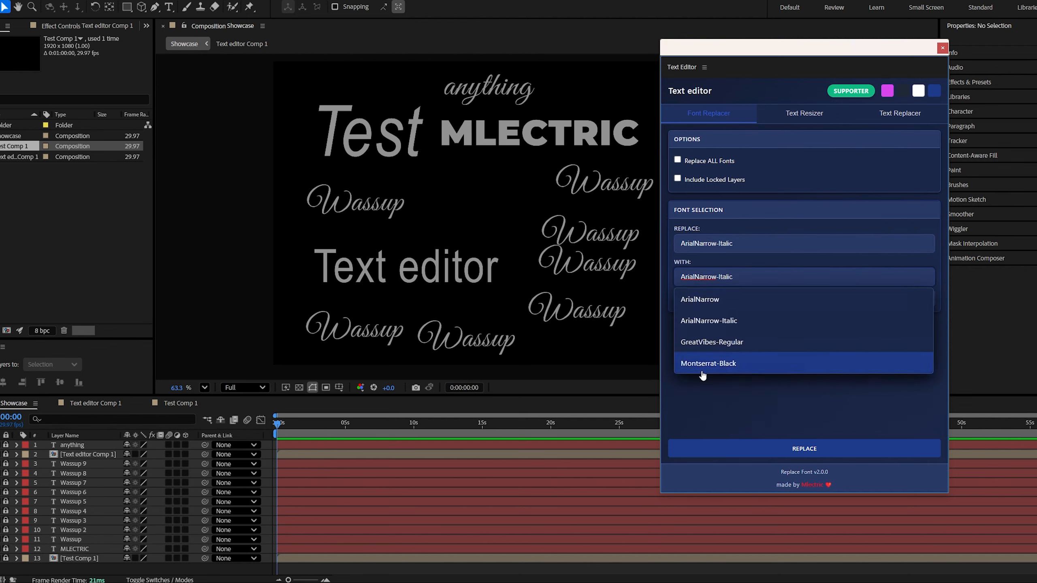
{"action": "left_click", "coordinate": [706, 409]}
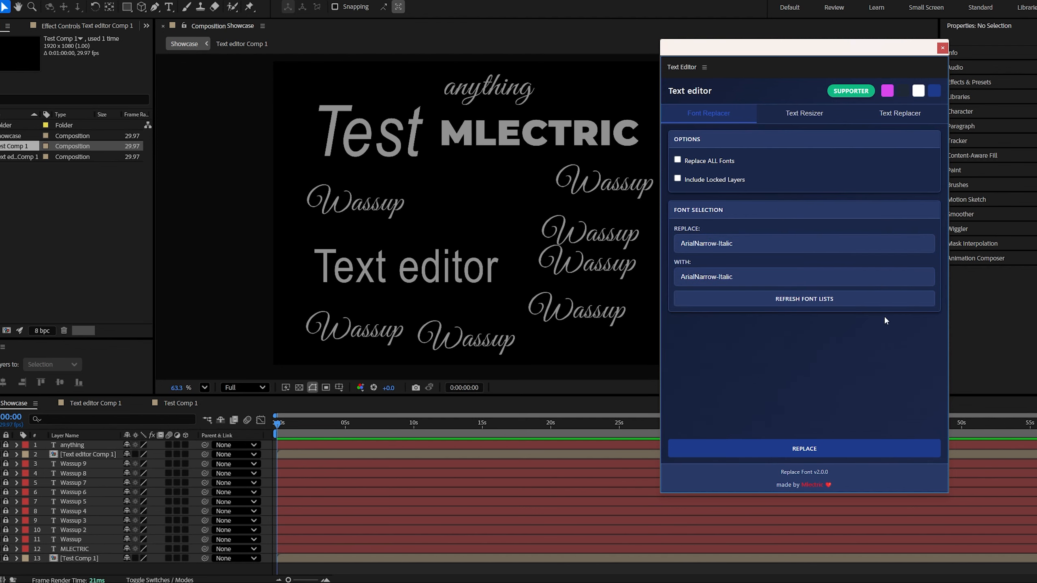
{"action": "left_click", "coordinate": [729, 284]}
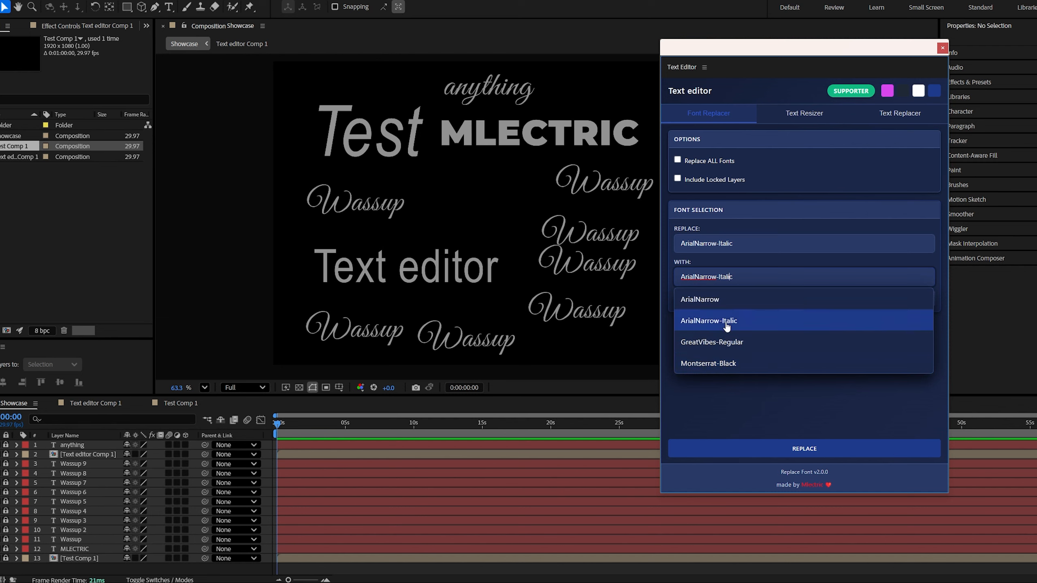
{"action": "left_click", "coordinate": [700, 200]}
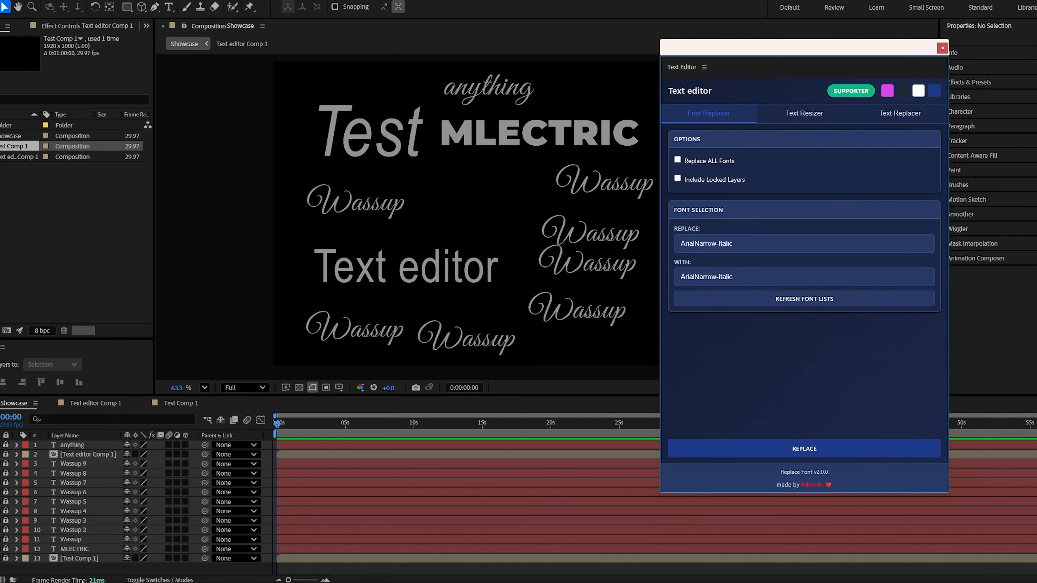
{"action": "left_click", "coordinate": [716, 277]}
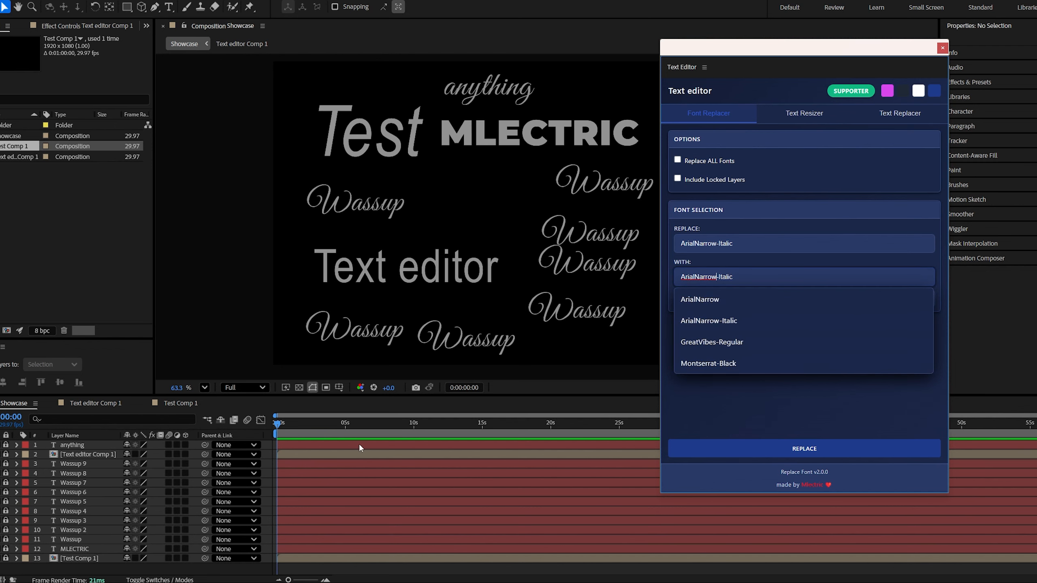
- Add a text layer reading "impact" in the Showcase composition, between the Test and Text editor texts
{"action": "key", "text": "ctrl+t"}
{"action": "left_click", "coordinate": [432, 209]}
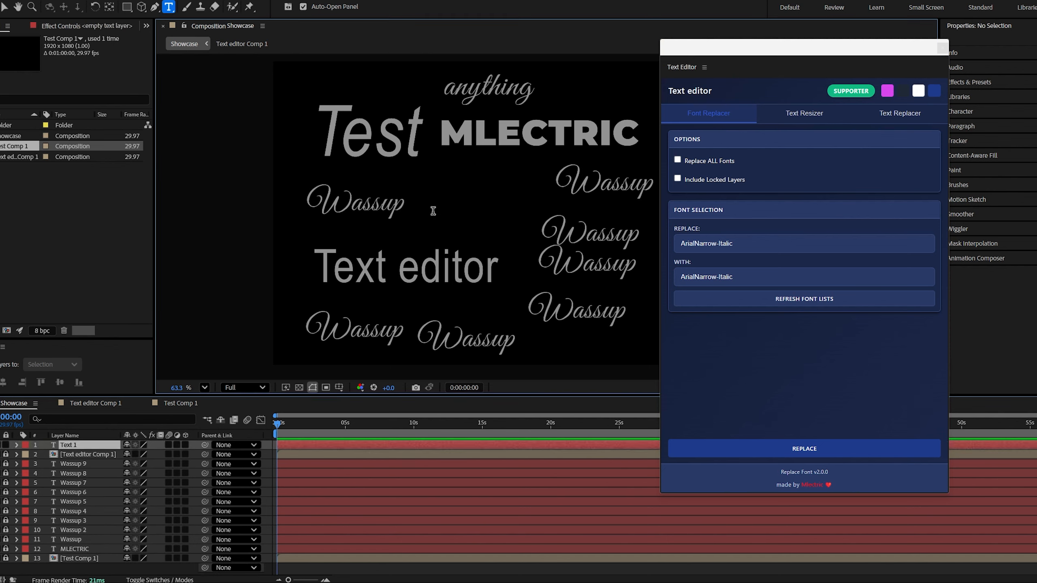
{"action": "type", "text": "impact"}
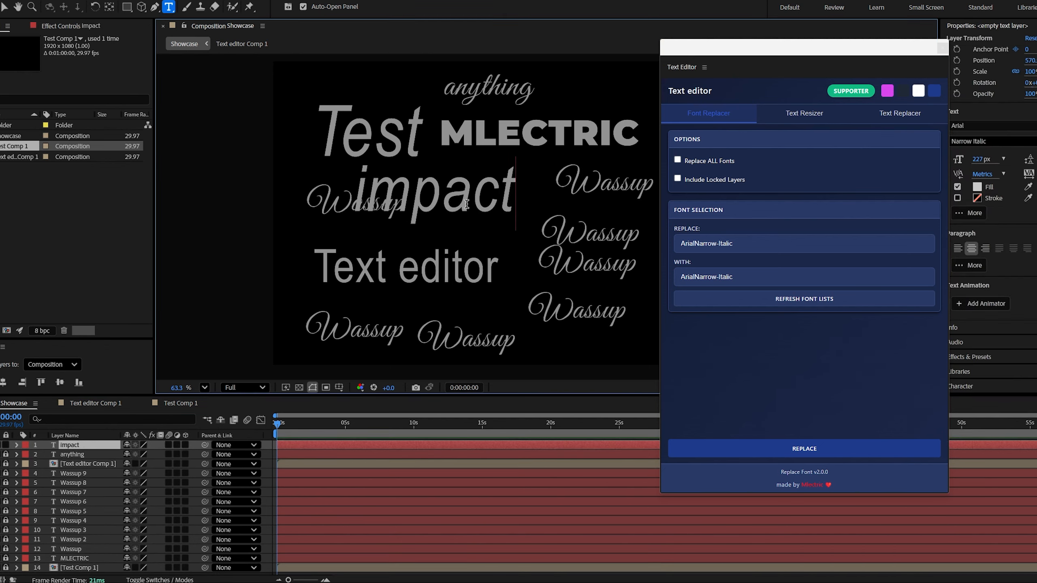
{"action": "key", "text": "Escape"}
- Set the "impact" text's font to Impact and hide its layer
{"action": "left_click", "coordinate": [988, 125]}
{"action": "type", "text": "impact"}
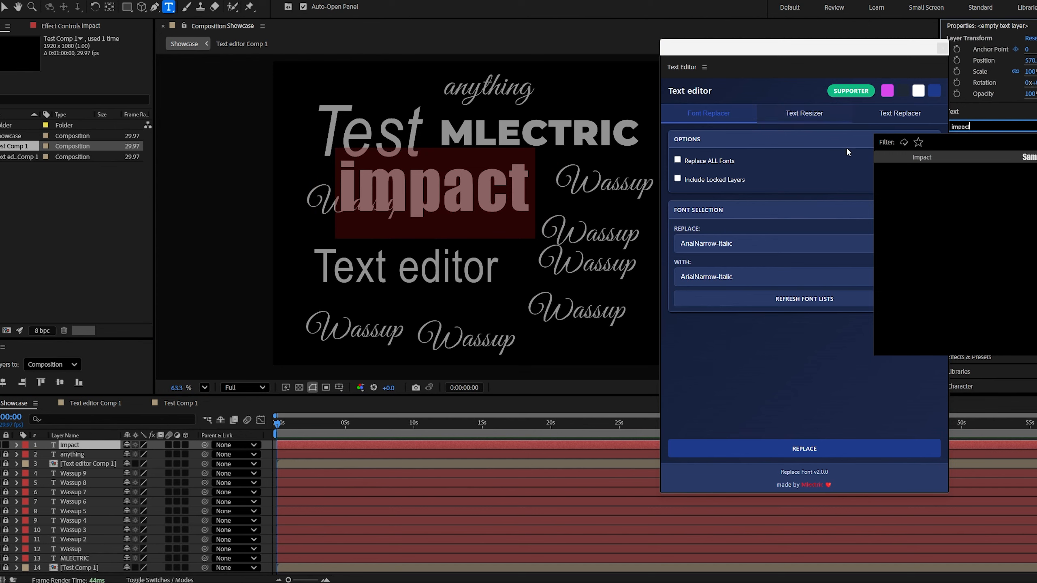
{"action": "left_click", "coordinate": [931, 162]}
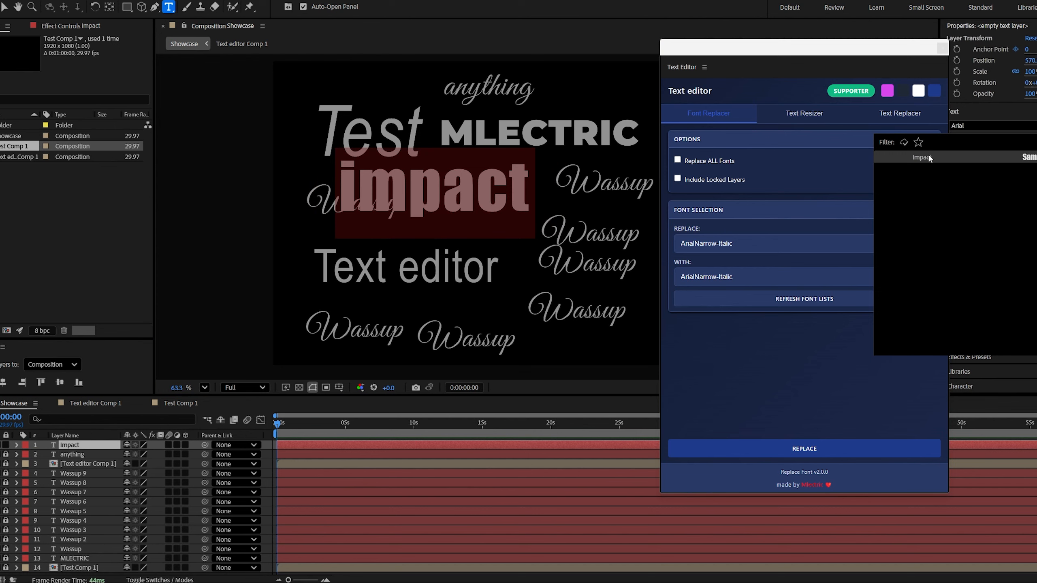
{"action": "left_click", "coordinate": [929, 158]}
{"action": "left_click", "coordinate": [0, 445]}
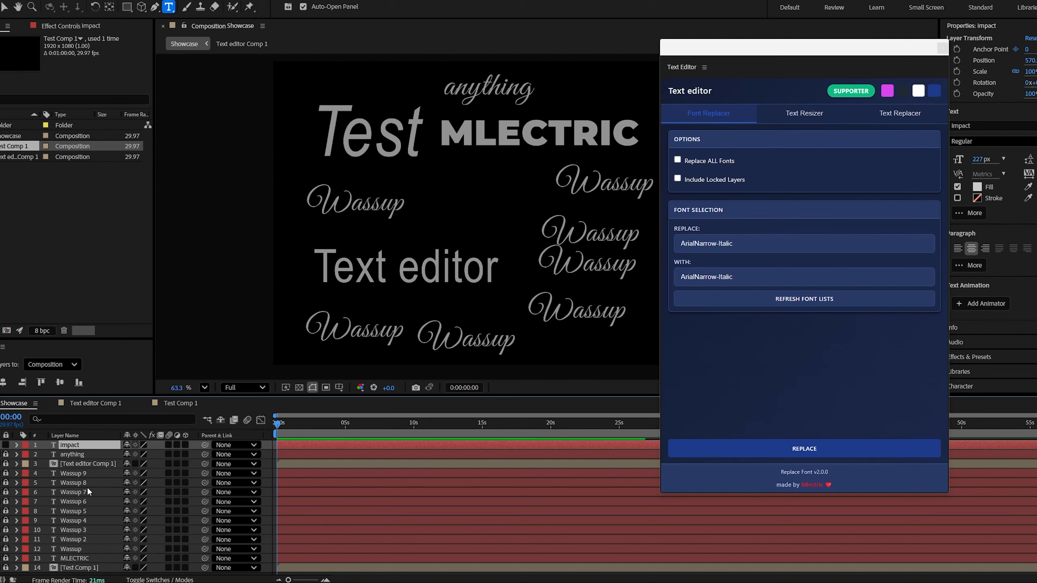
- Refresh the font lists and choose Impact as the replacement font
{"action": "left_click", "coordinate": [805, 303]}
{"action": "left_click", "coordinate": [730, 281]}
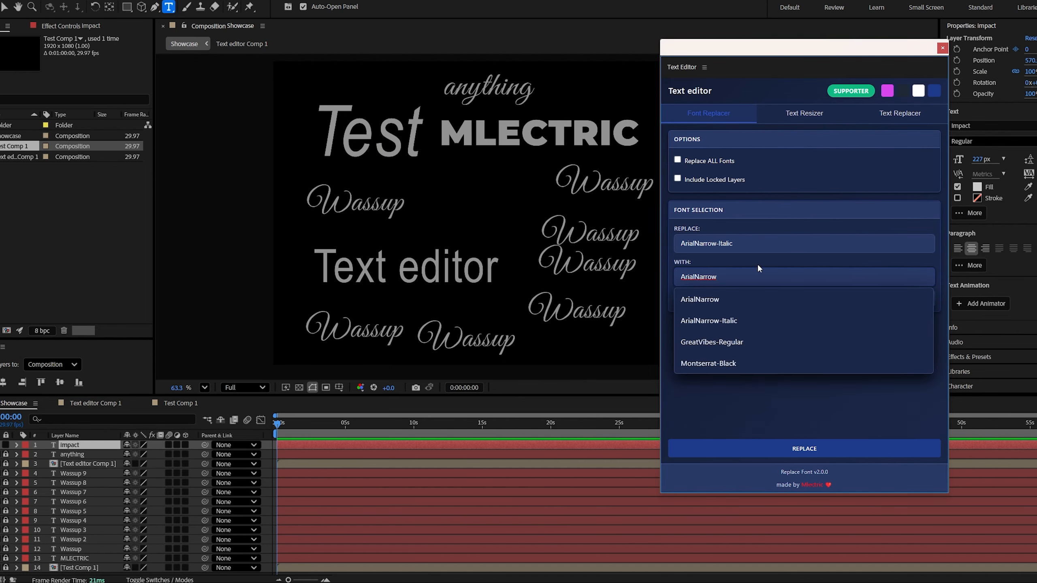
{"action": "left_click", "coordinate": [767, 296]}
{"action": "left_click", "coordinate": [723, 278]}
{"action": "left_click", "coordinate": [712, 363]}
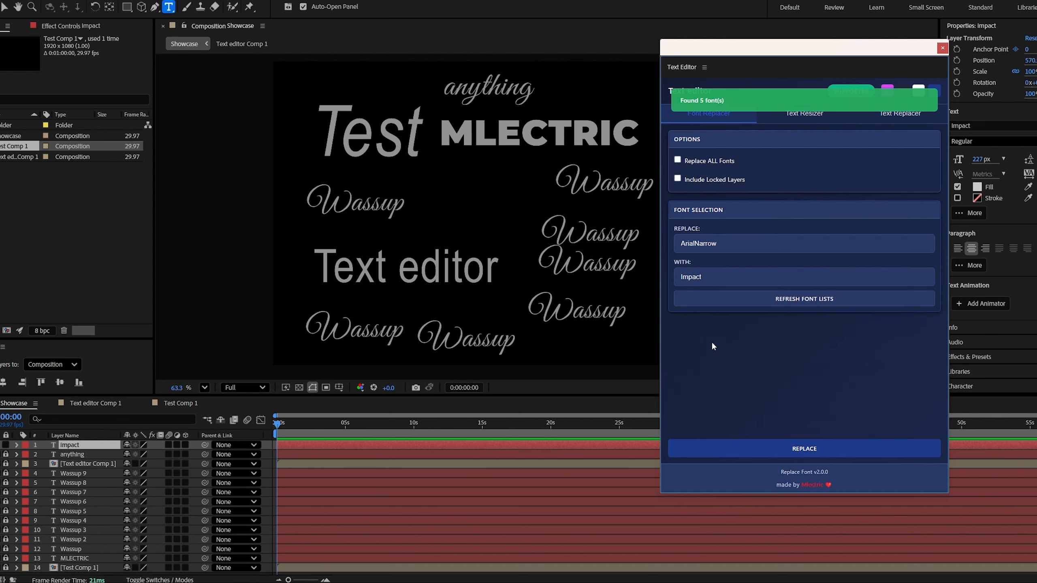
- Replace the ArialNarrow-Italic font with Impact, including locked layers
{"action": "left_click", "coordinate": [714, 254]}
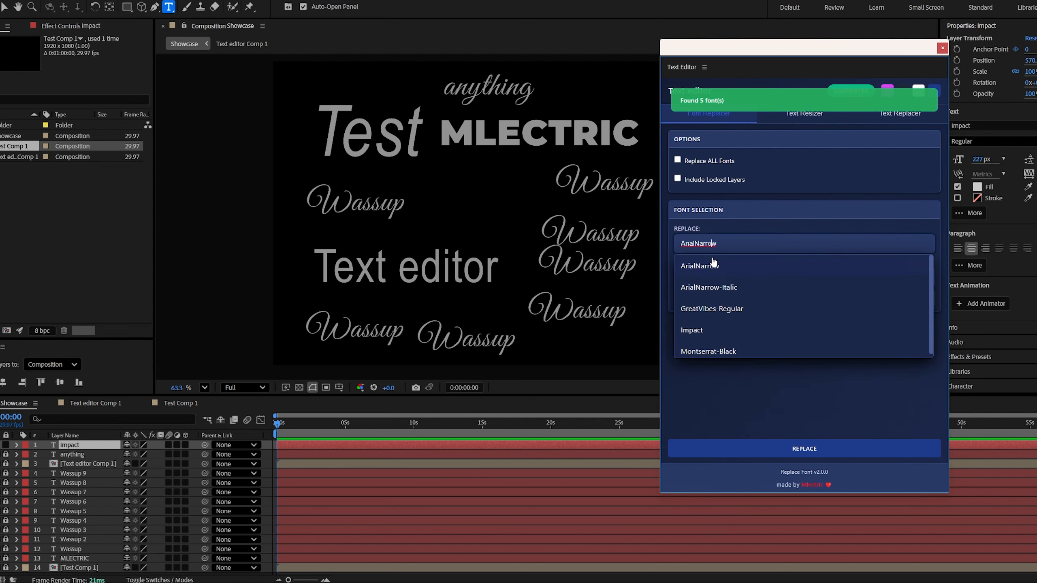
{"action": "left_click", "coordinate": [720, 285]}
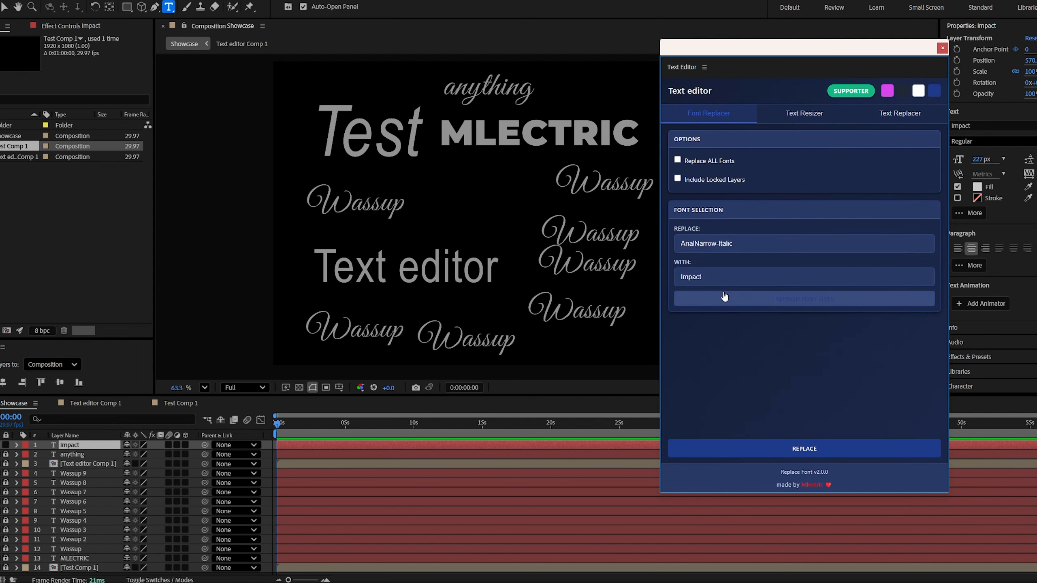
{"action": "left_click", "coordinate": [758, 447]}
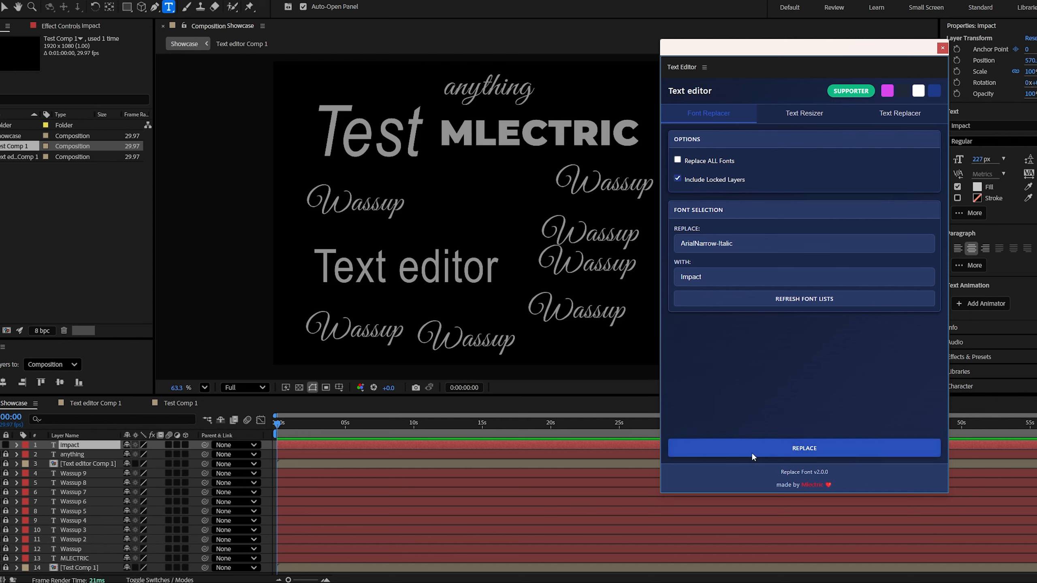
{"action": "left_click", "coordinate": [786, 453]}
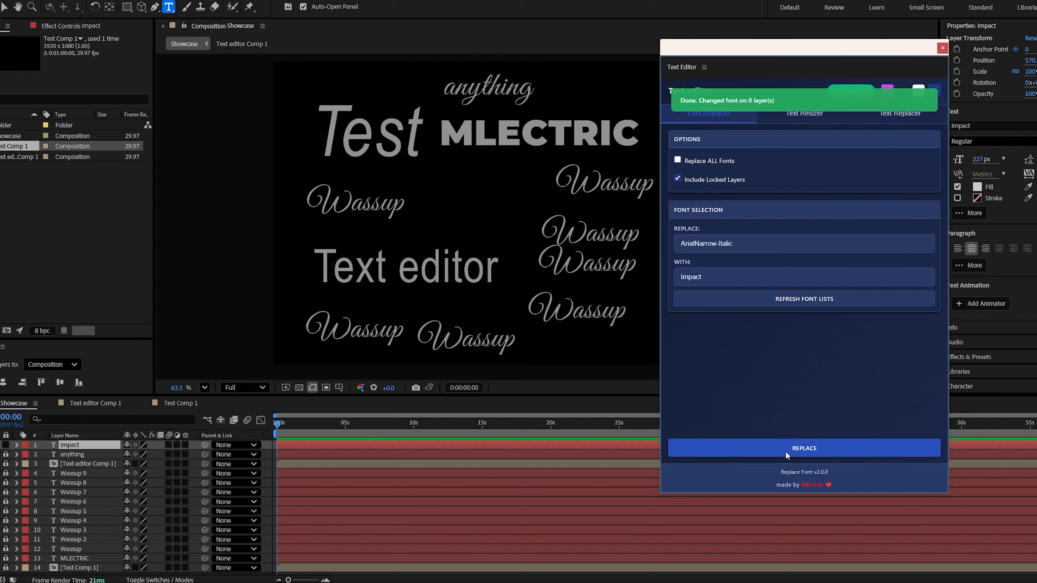
{"action": "left_click", "coordinate": [786, 452]}
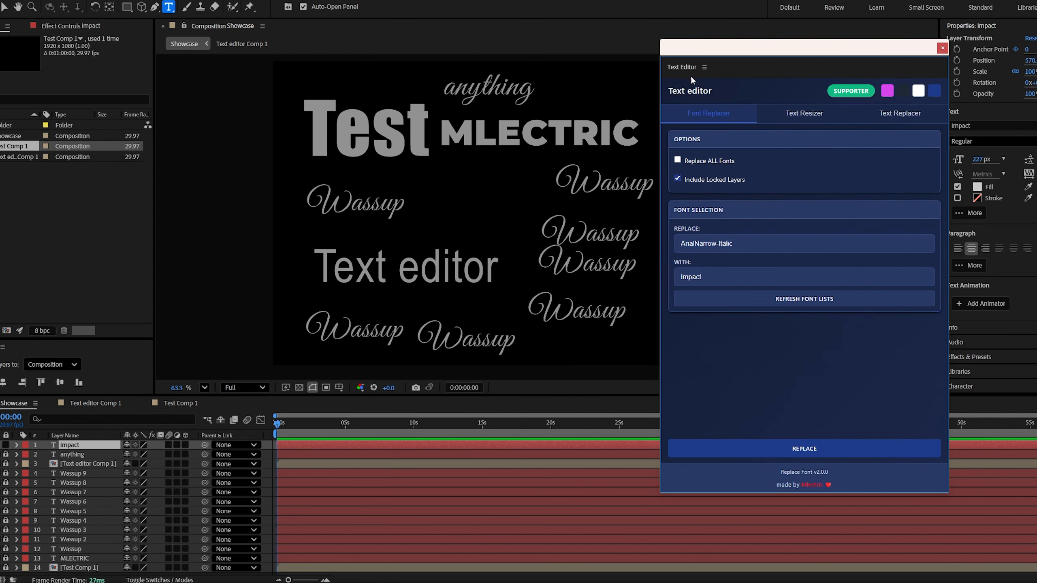
- Unlock the Wassup 7 layer, select it to check its properties beside the Text Editor window, and lock it again
{"action": "left_click_drag", "start_coordinate": [762, 50], "coordinate": [763, 74]}
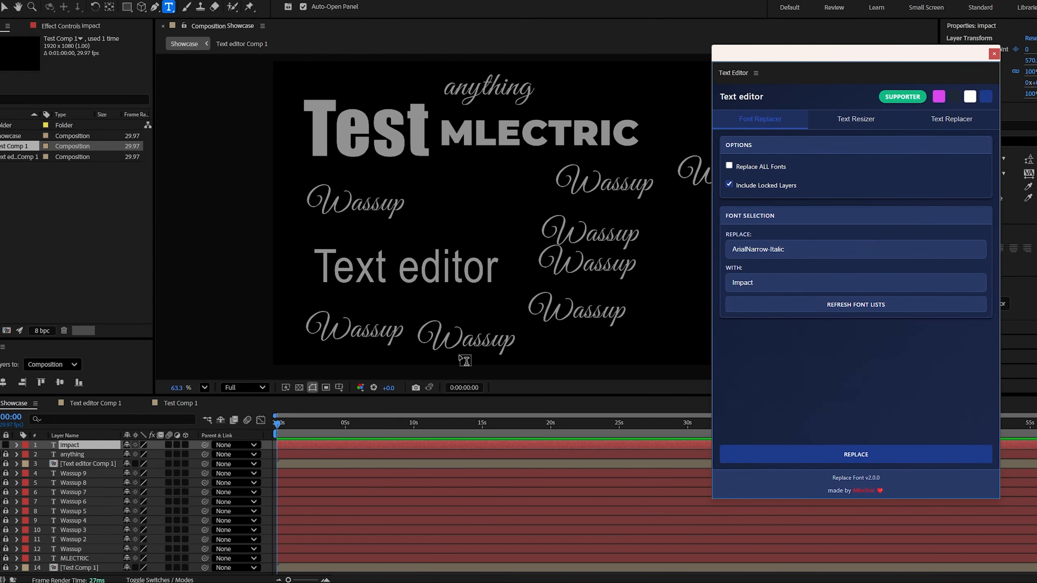
{"action": "left_click", "coordinate": [5, 491]}
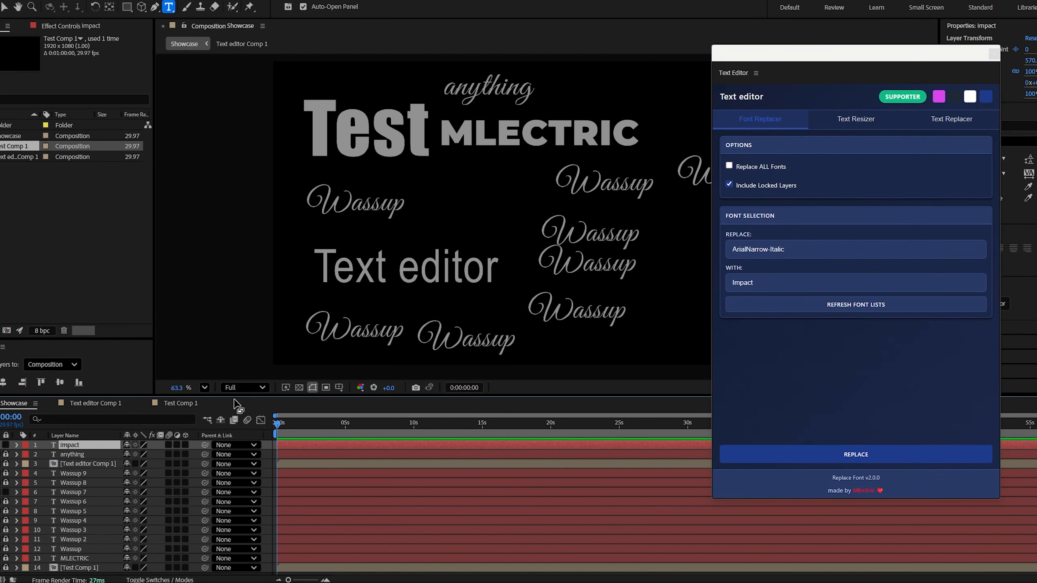
{"action": "left_click", "coordinate": [73, 492]}
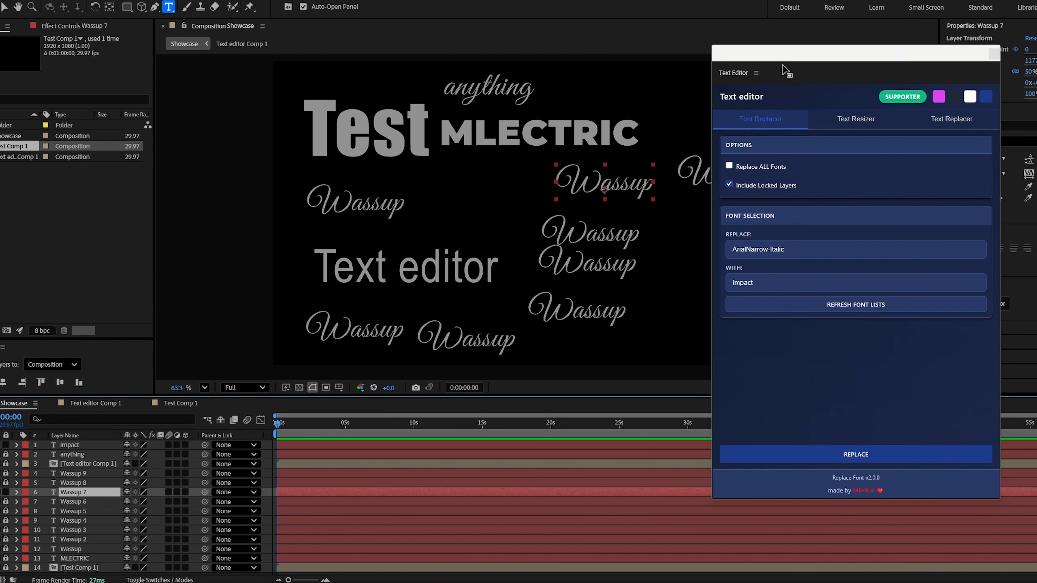
{"action": "left_click_drag", "start_coordinate": [783, 67], "coordinate": [790, 93]}
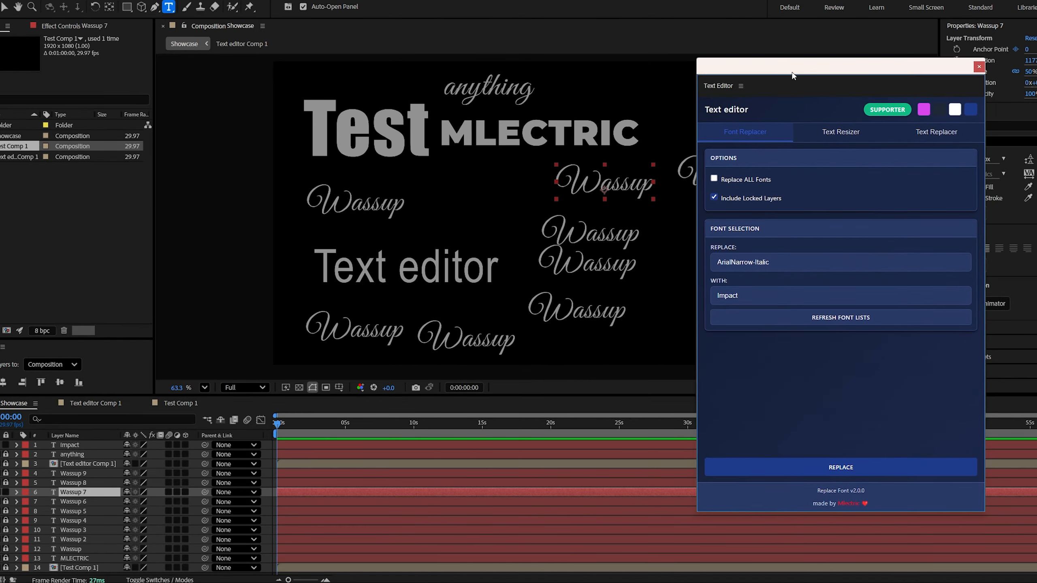
{"action": "left_click", "coordinate": [6, 493]}
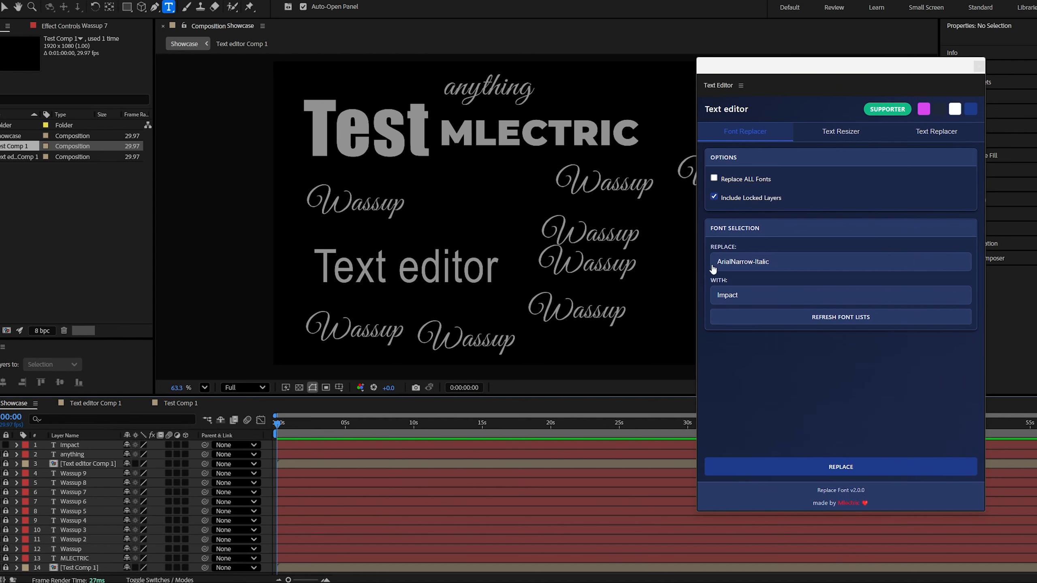
- Replace the GreatVibes-Regular font with Impact on all matching layers
{"action": "left_click", "coordinate": [754, 264]}
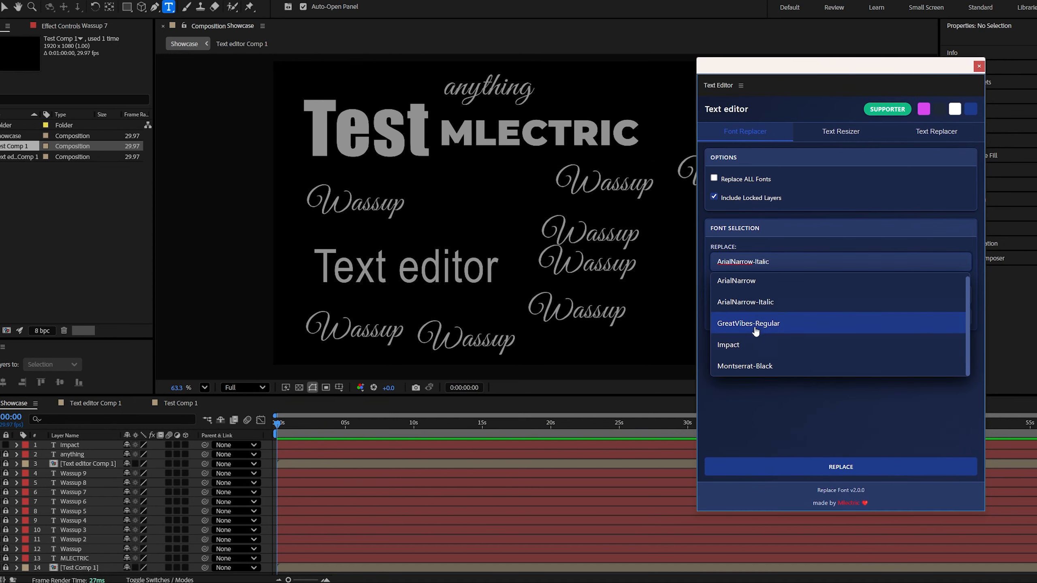
{"action": "left_click", "coordinate": [743, 328]}
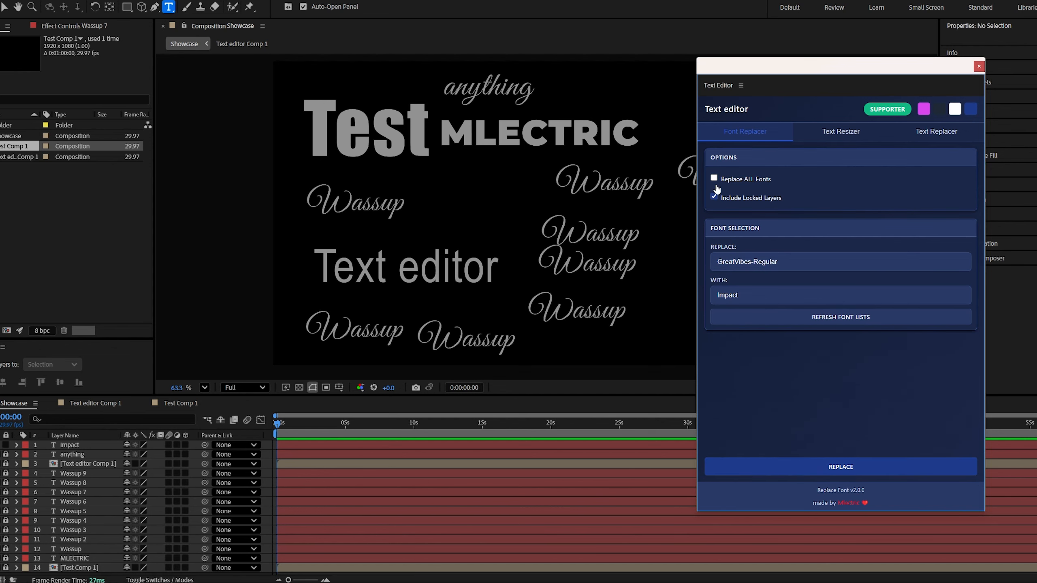
{"action": "left_click", "coordinate": [792, 466]}
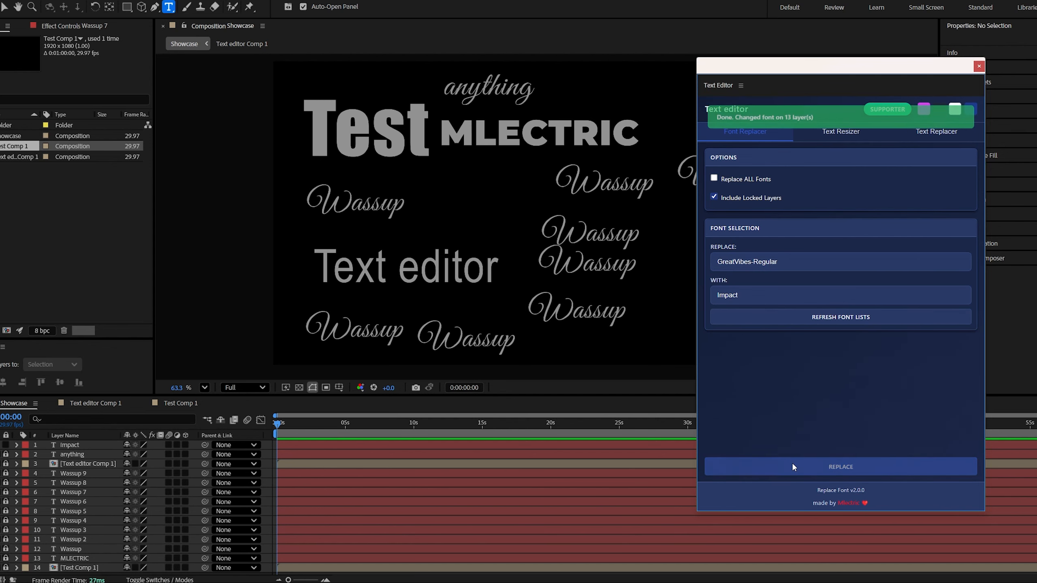
- Enable replacing all fonts and change every text layer's font to Montserrat-Black
{"action": "left_click_drag", "start_coordinate": [767, 68], "coordinate": [747, 82]}
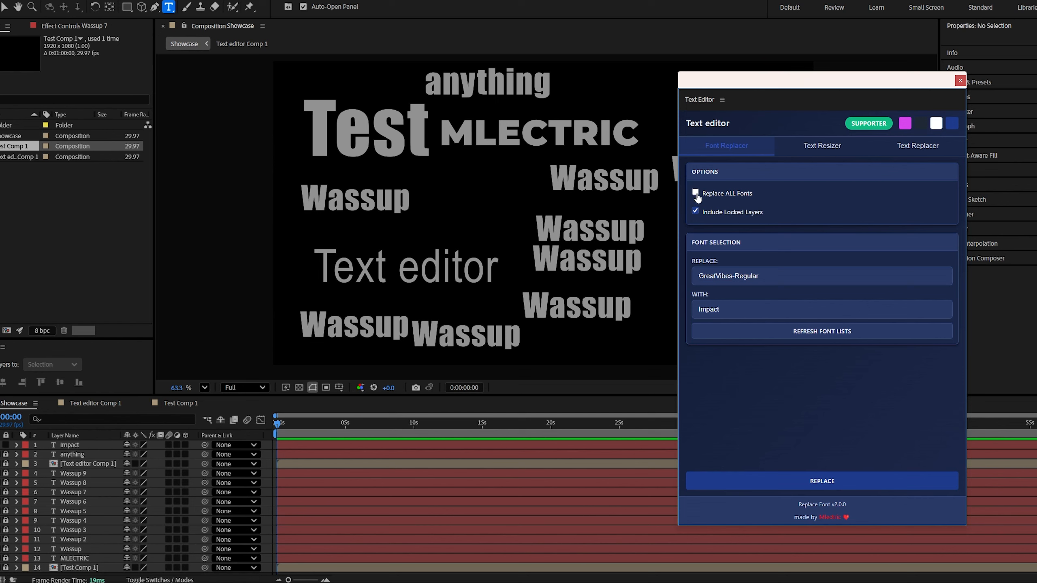
{"action": "left_click", "coordinate": [695, 193]}
{"action": "left_click", "coordinate": [730, 309]}
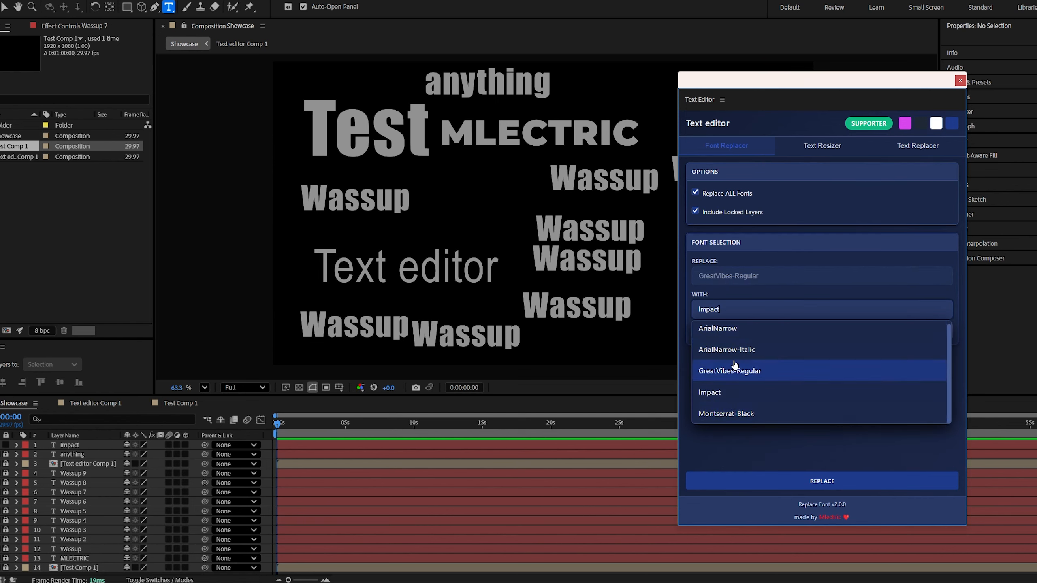
{"action": "left_click", "coordinate": [766, 423]}
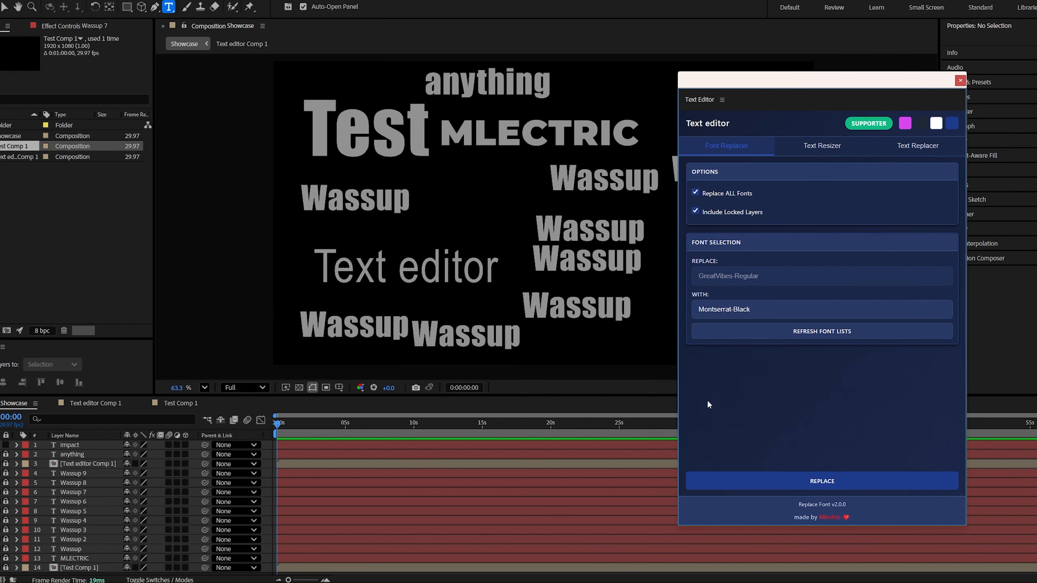
{"action": "left_click", "coordinate": [769, 481]}
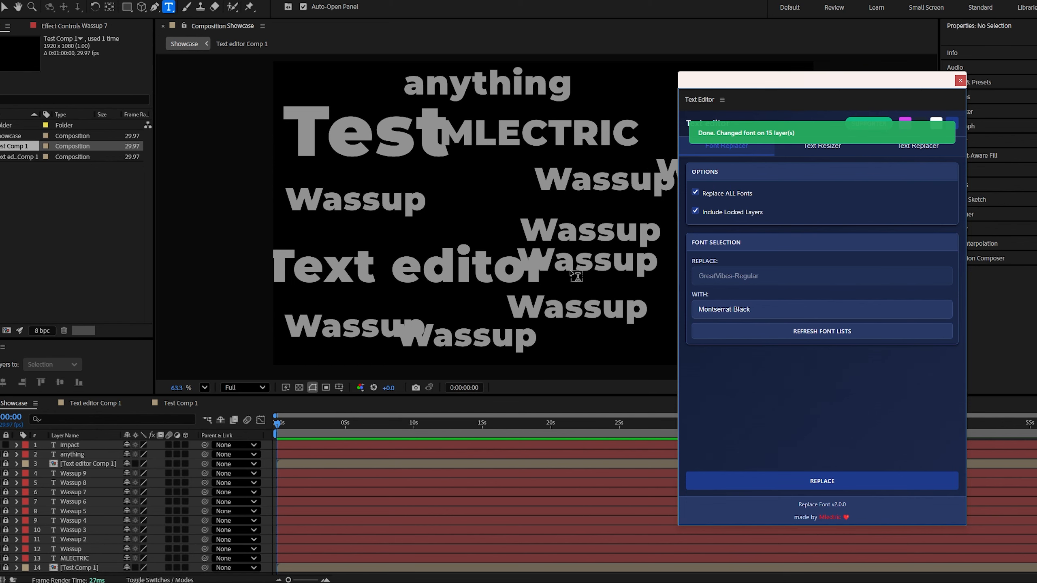
- Change the font of every text layer to ArialNarrow, including locked layers
{"action": "left_click", "coordinate": [712, 314]}
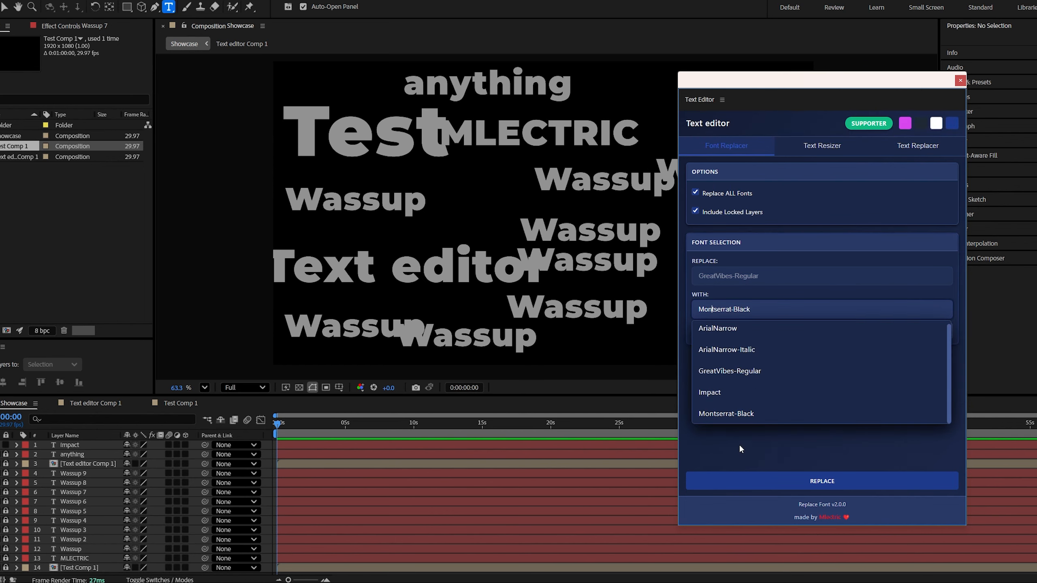
{"action": "left_click", "coordinate": [731, 329]}
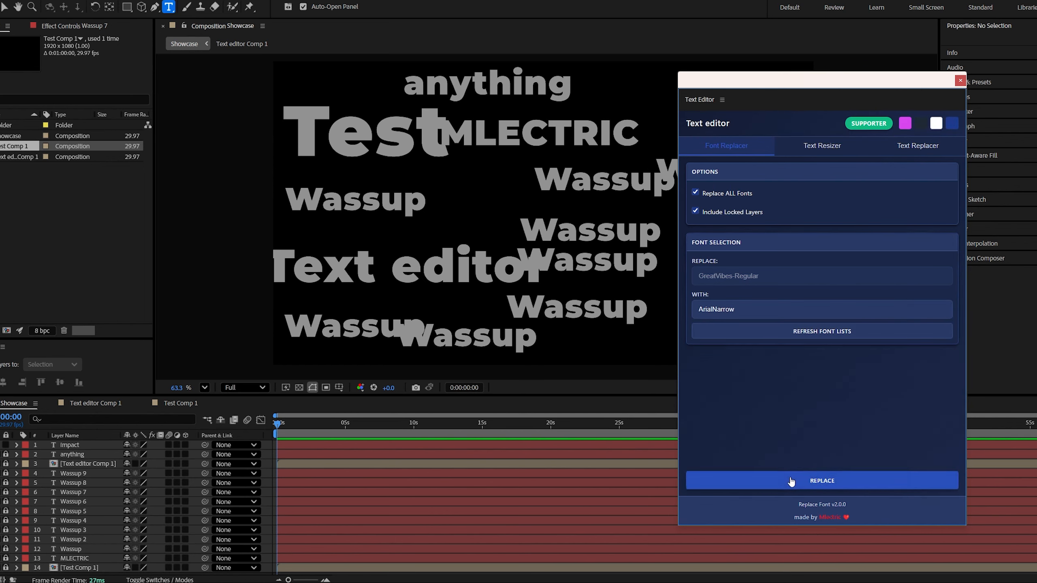
{"action": "left_click", "coordinate": [767, 481]}
{"action": "mouse_move", "coordinate": [719, 80]}
{"action": "left_mouse_down"}
{"action": "mouse_move", "coordinate": [644, 104]}
{"action": "mouse_move", "coordinate": [724, 63]}
{"action": "left_mouse_up"}
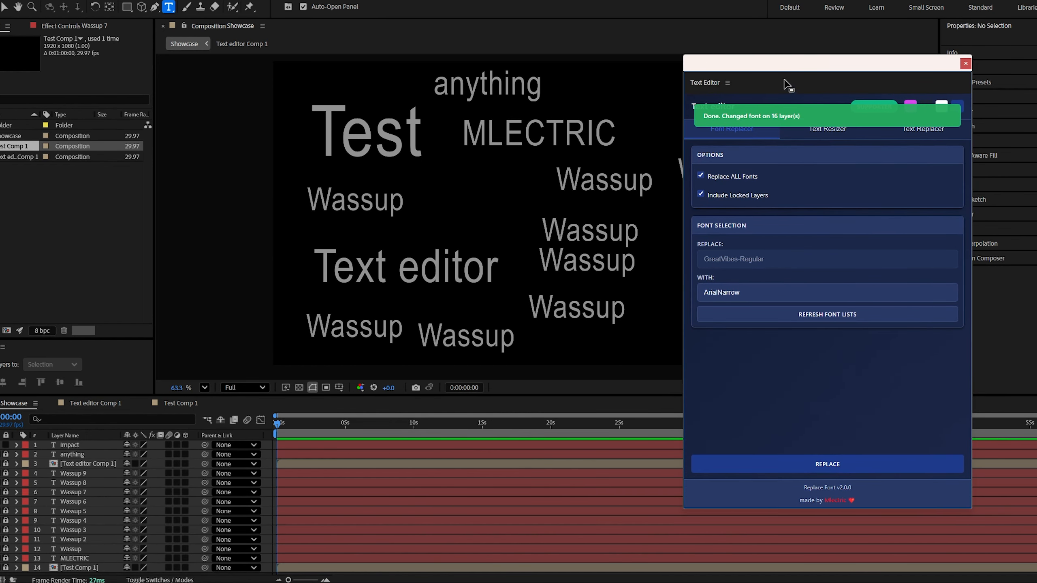
- Open the Text Resizer and reposition the Text Editor window over the composition view
{"action": "left_click_drag", "start_coordinate": [782, 113], "coordinate": [713, 117]}
{"action": "left_click", "coordinate": [753, 137]}
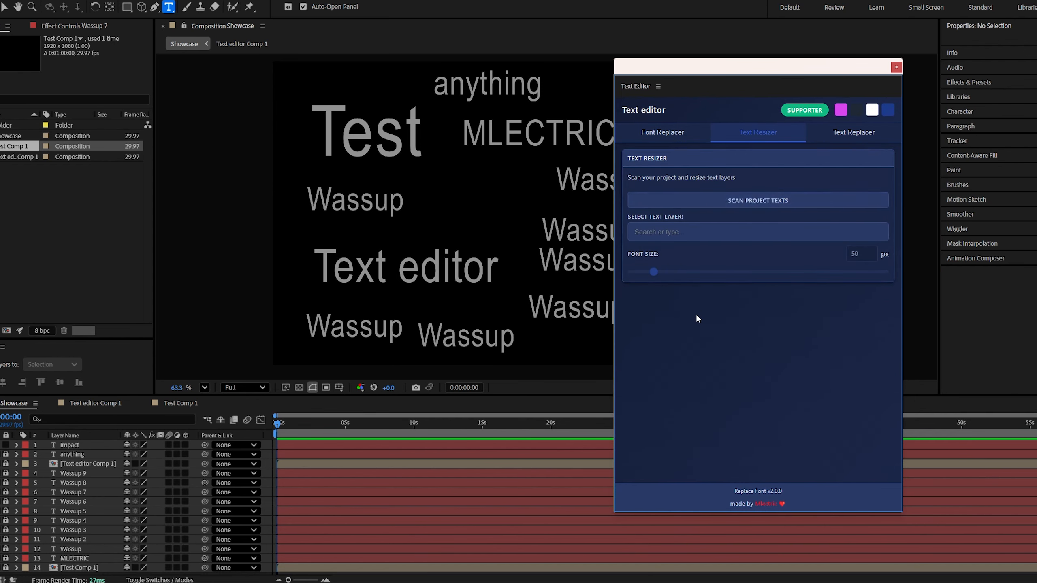
{"action": "mouse_move", "coordinate": [678, 78]}
{"action": "left_mouse_down"}
{"action": "mouse_move", "coordinate": [712, 87]}
{"action": "mouse_move", "coordinate": [685, 78]}
{"action": "left_mouse_up"}
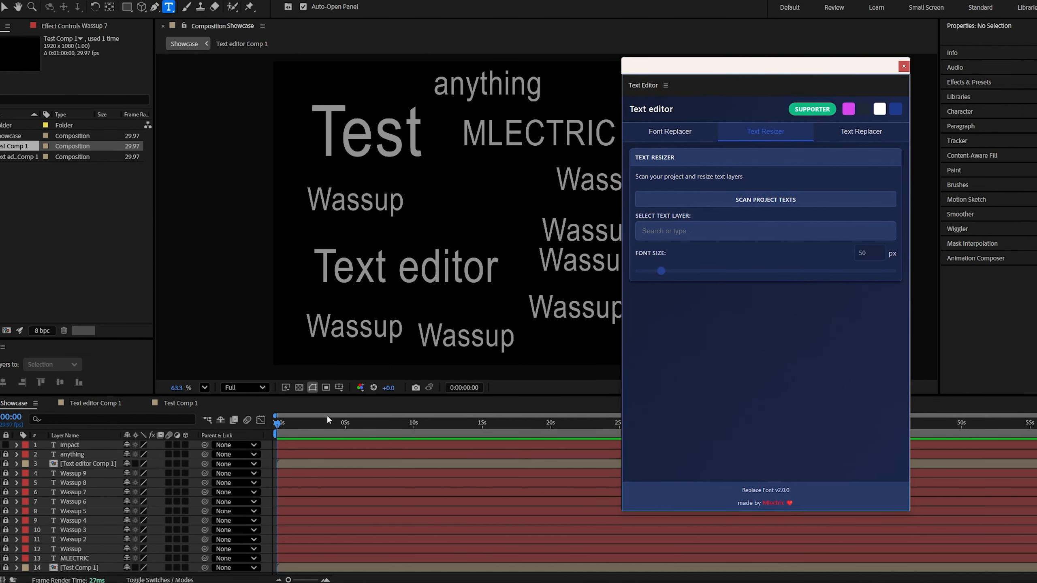
- Unlock and select the Wassup 9 layer and set its font size to 342 px in the layer properties
{"action": "left_click", "coordinate": [6, 473]}
{"action": "left_click", "coordinate": [64, 475]}
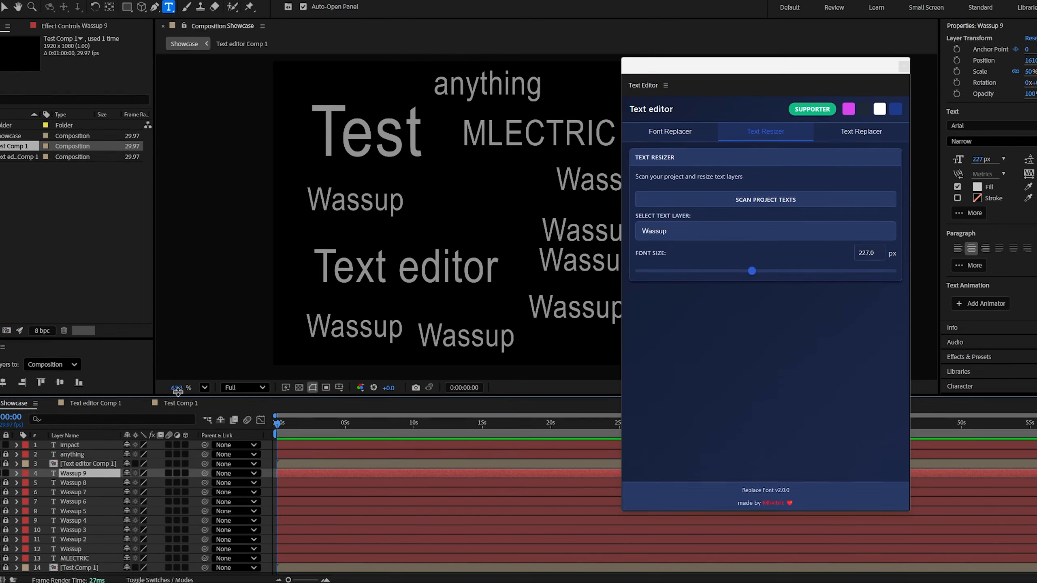
{"action": "left_click_drag", "start_coordinate": [681, 69], "coordinate": [400, 204]}
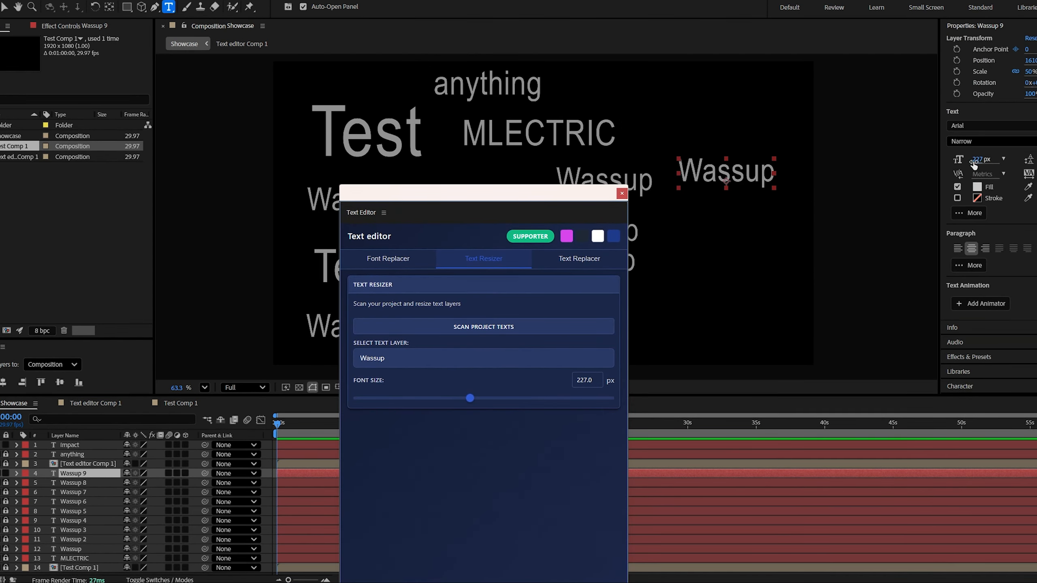
{"action": "mouse_move", "coordinate": [977, 159]}
{"action": "left_mouse_down"}
{"action": "mouse_move", "coordinate": [929, 159]}
{"action": "mouse_move", "coordinate": [968, 159]}
{"action": "left_mouse_up"}
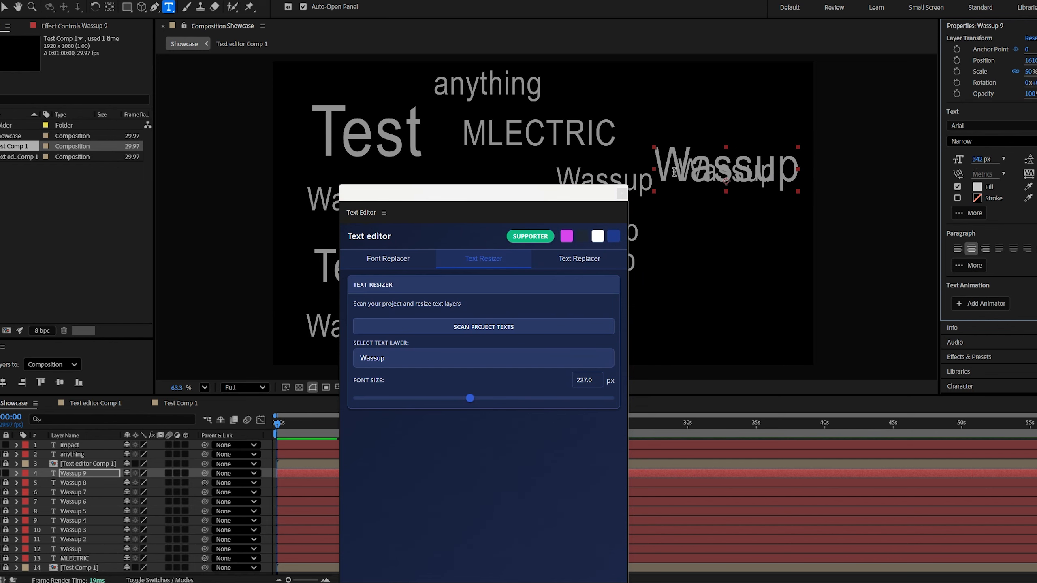
- Look through the Text Resizer's list of project text layers and the compositions they belong to
{"action": "left_click_drag", "start_coordinate": [484, 199], "coordinate": [758, 84]}
{"action": "left_click", "coordinate": [659, 245]}
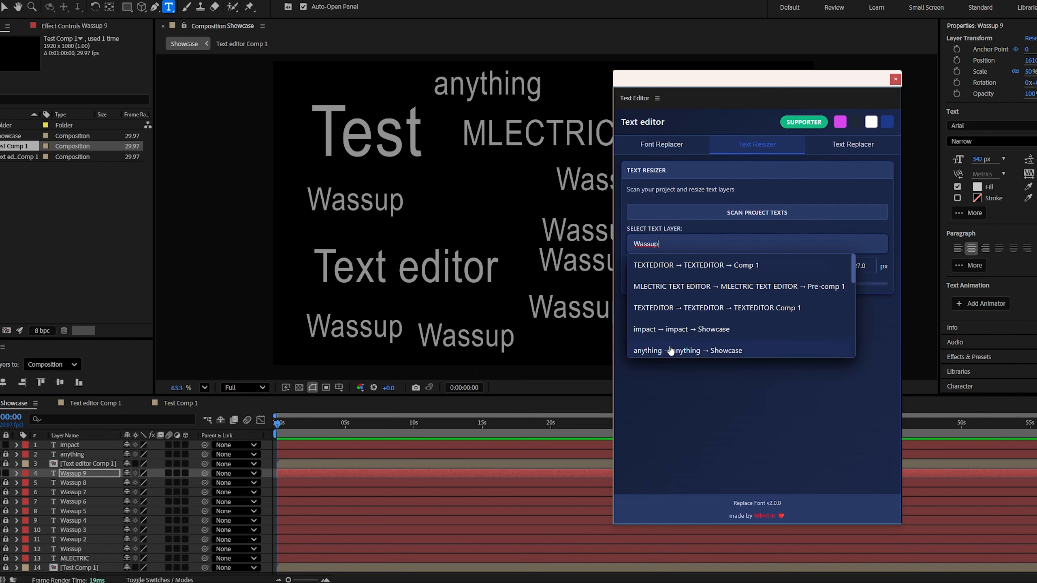
{"action": "scroll", "coordinate": [690, 331], "scroll_direction": "down", "scroll_amount": 3}
{"action": "scroll", "coordinate": [684, 335], "scroll_direction": "down", "scroll_amount": 2}
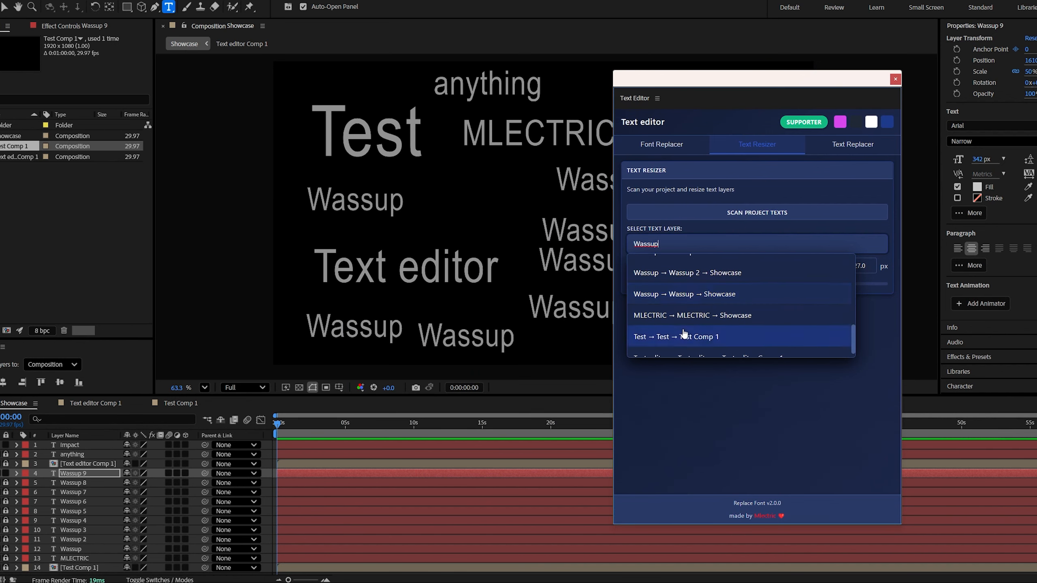
{"action": "scroll", "coordinate": [684, 327], "scroll_direction": "up", "scroll_amount": 5}
{"action": "scroll", "coordinate": [684, 312], "scroll_direction": "down", "scroll_amount": 5}
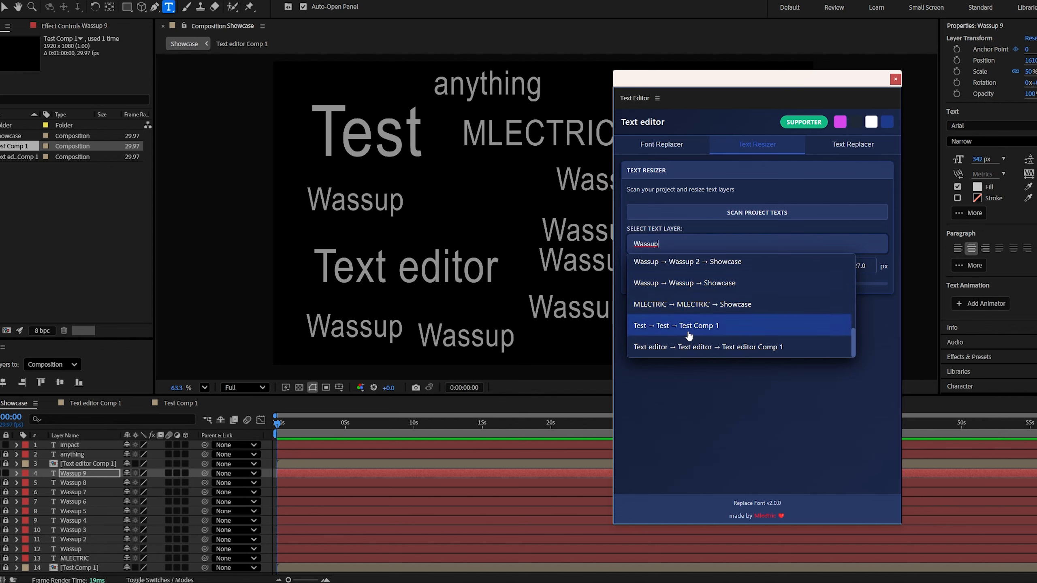
{"action": "scroll", "coordinate": [813, 345], "scroll_direction": "up", "scroll_amount": 8}
{"action": "left_click", "coordinate": [796, 378]}
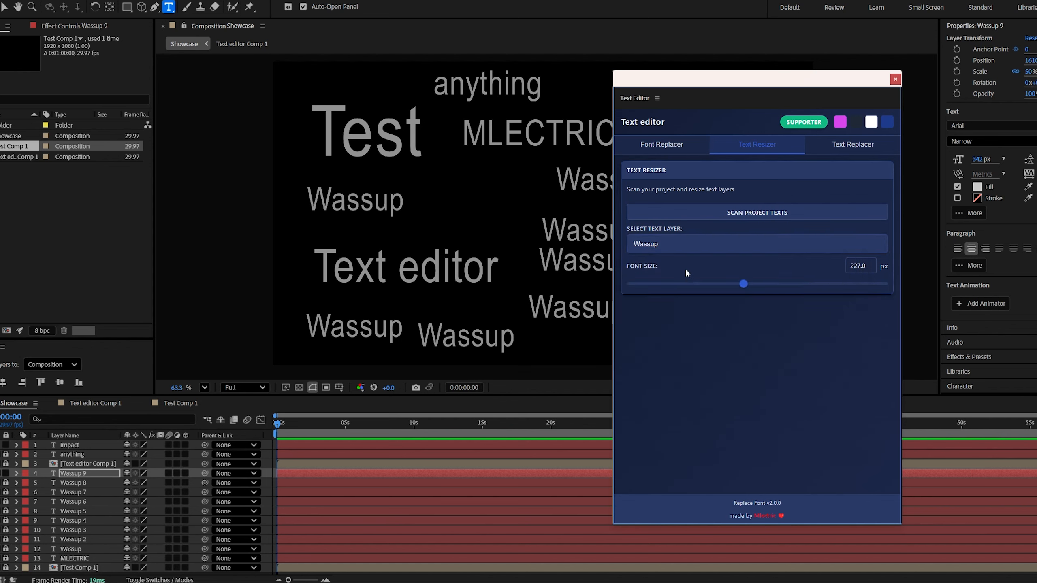
{"action": "left_click", "coordinate": [688, 243]}
{"action": "scroll", "coordinate": [684, 326], "scroll_direction": "down", "scroll_amount": 4}
{"action": "scroll", "coordinate": [684, 320], "scroll_direction": "down", "scroll_amount": 3}
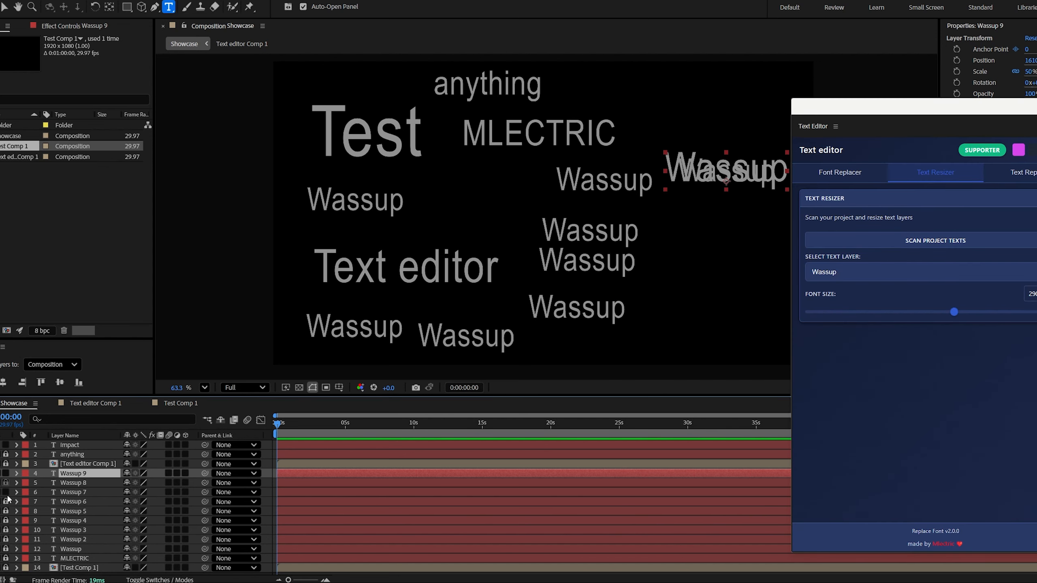
- Unlock the remaining text layers, including MLECTRIC, and slightly enlarge the MLECTRIC text with the Text Resizer
{"action": "left_click_drag", "start_coordinate": [8, 496], "coordinate": [5, 558]}
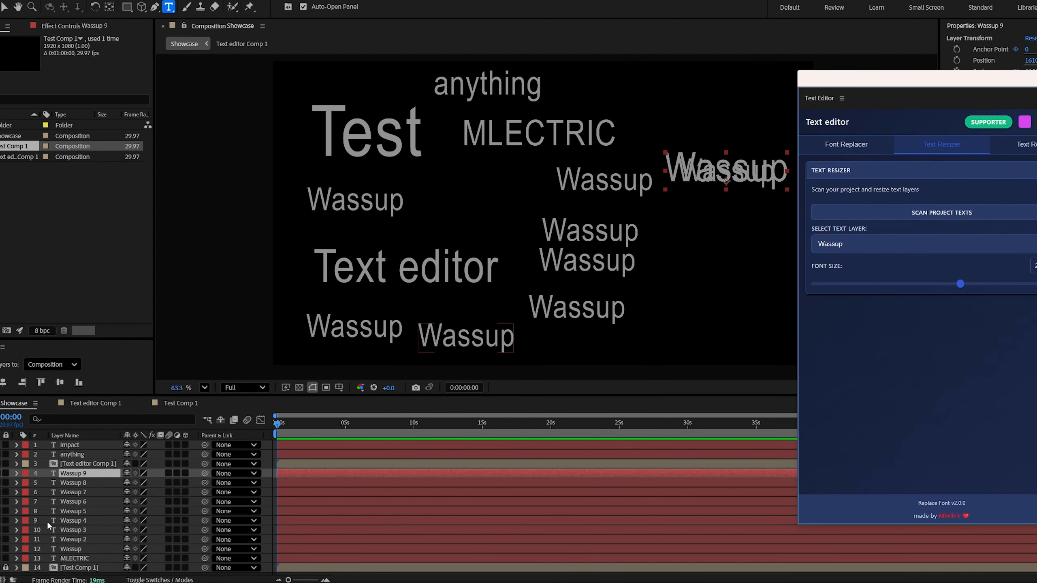
{"action": "left_click", "coordinate": [73, 558]}
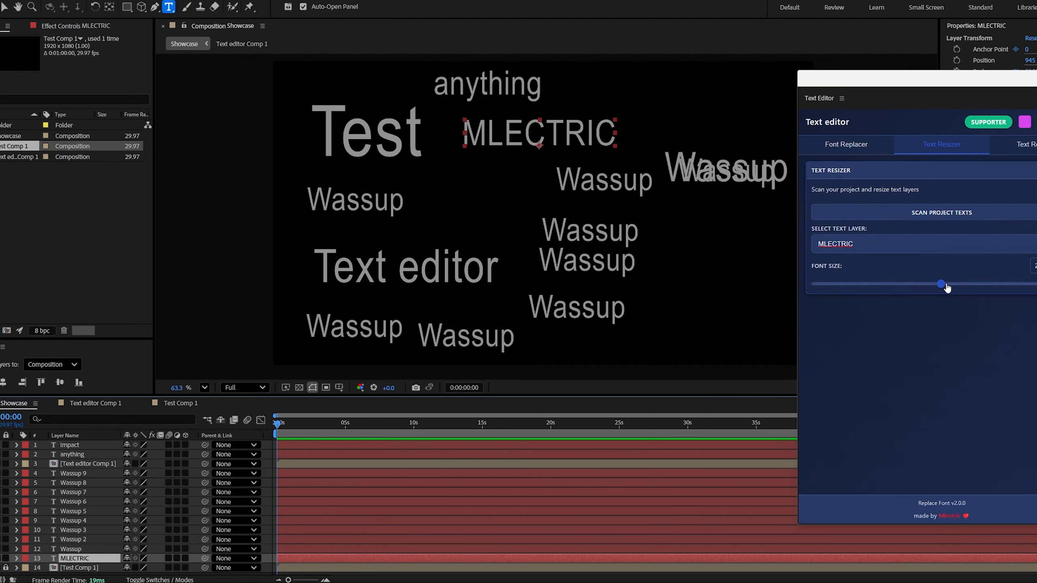
{"action": "left_click_drag", "start_coordinate": [941, 283], "coordinate": [966, 277]}
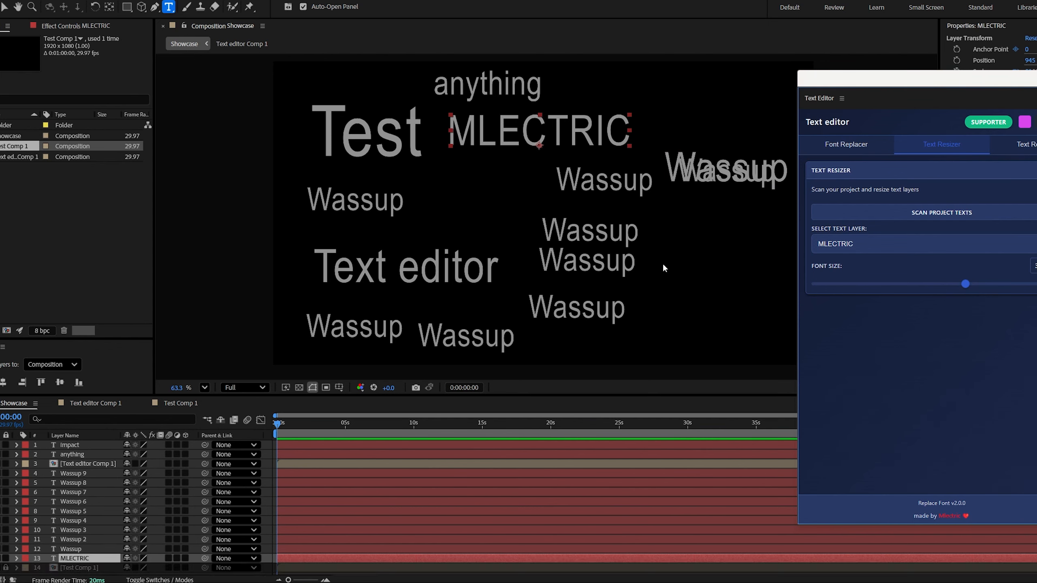
- Search the Text Resizer for "test" and choose the Test layer nested in Test Comp 1
{"action": "left_click", "coordinate": [68, 569]}
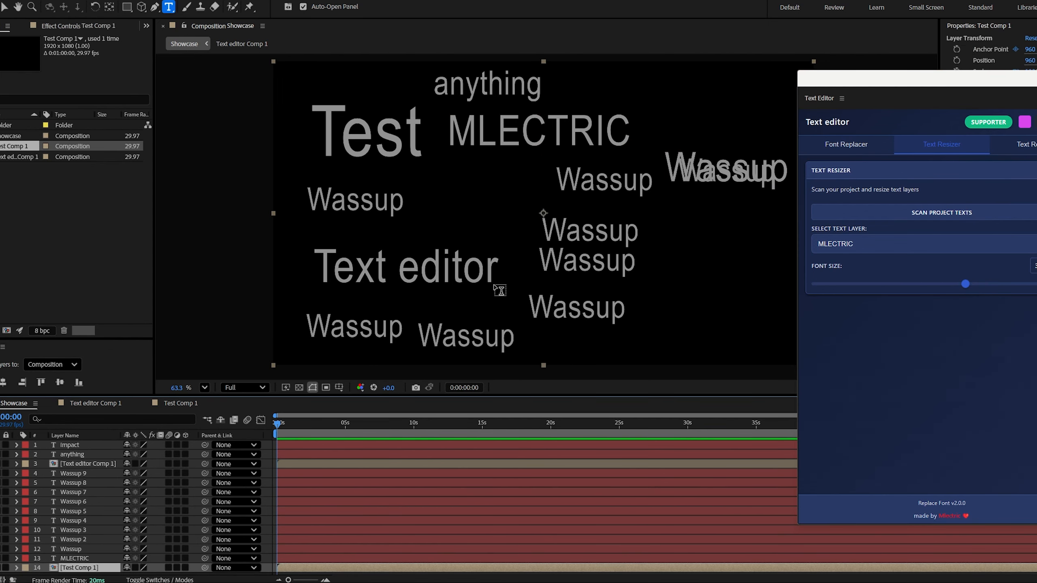
{"action": "key", "text": "ctrl+shift+a"}
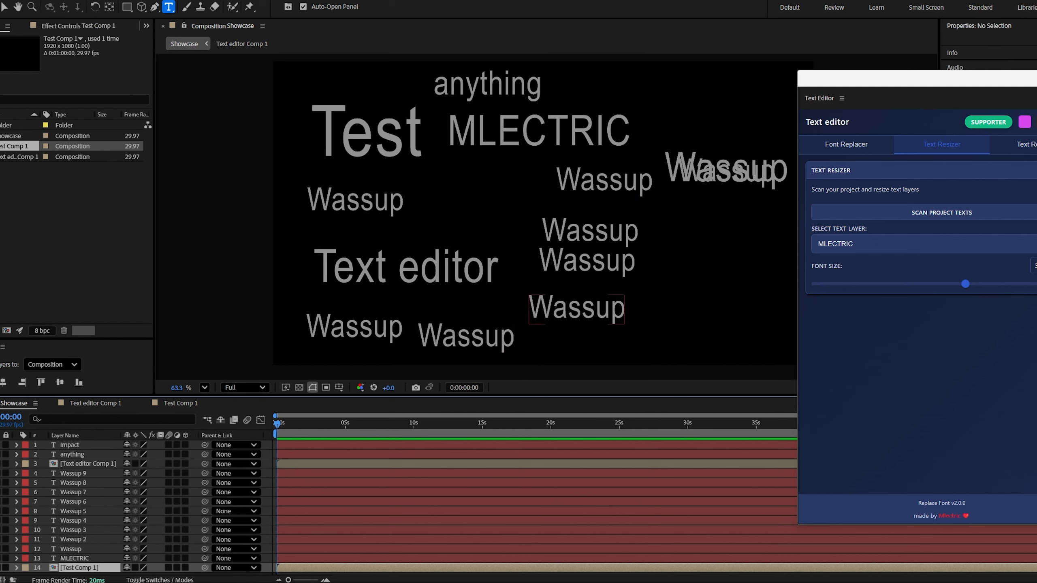
{"action": "left_click", "coordinate": [859, 244]}
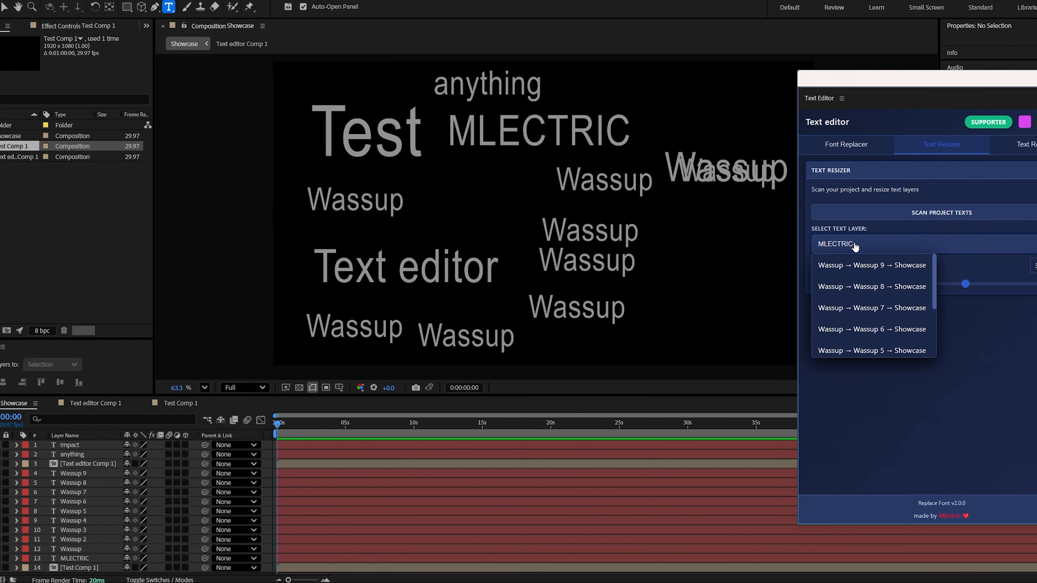
{"action": "double_click", "coordinate": [854, 244]}
{"action": "type", "text": "test"}
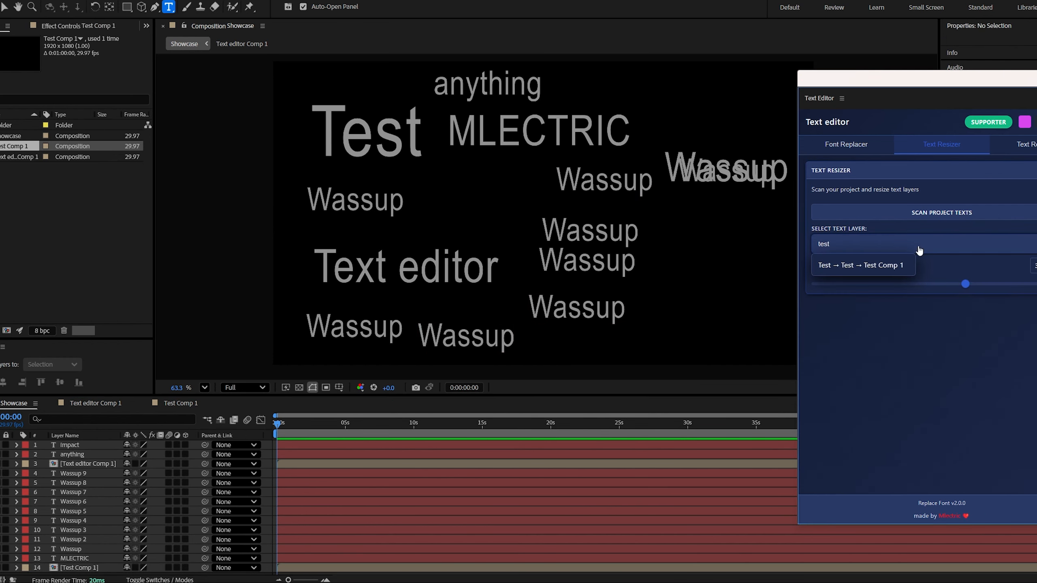
{"action": "left_click", "coordinate": [896, 265]}
{"action": "left_click", "coordinate": [962, 284]}
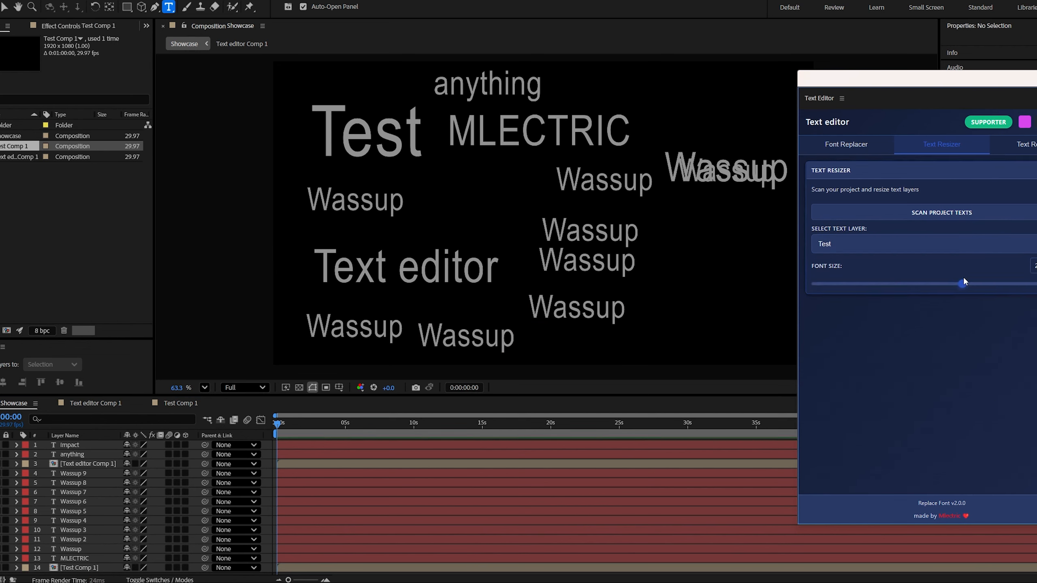
- Try very large and smaller font sizes on the nested Test text, leave it moderately enlarged, and rescan the project texts
{"action": "left_click_drag", "start_coordinate": [963, 281], "coordinate": [927, 289]}
{"action": "left_click_drag", "start_coordinate": [971, 284], "coordinate": [1036, 284]}
{"action": "double_click", "coordinate": [1036, 265]}
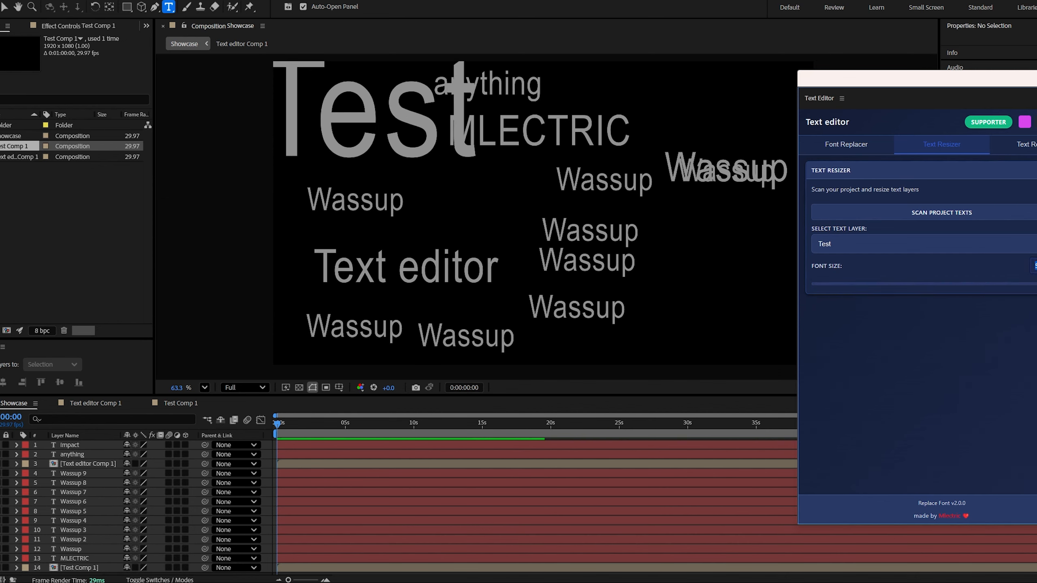
{"action": "left_click", "coordinate": [987, 312]}
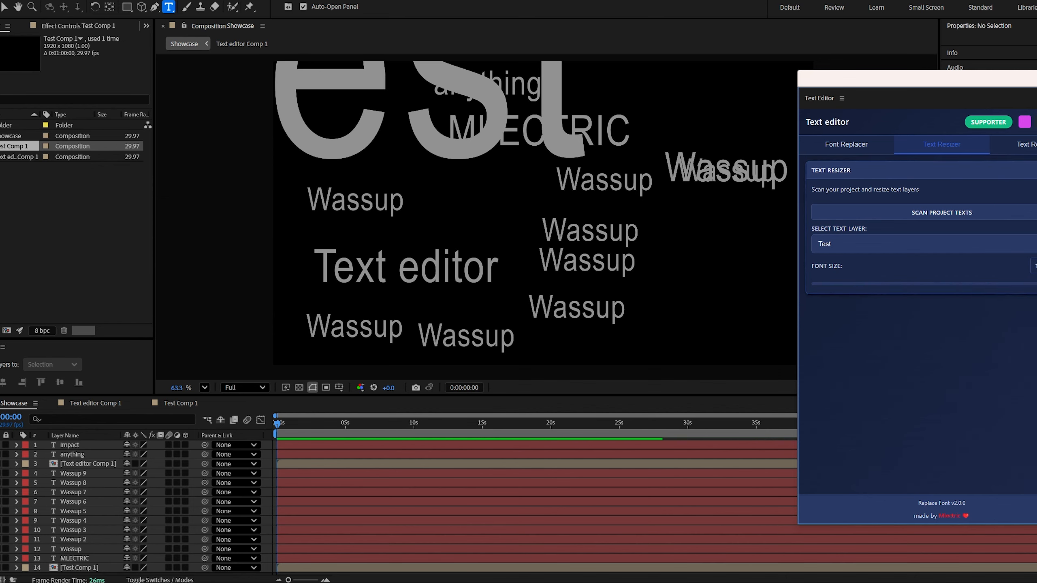
{"action": "left_click_drag", "start_coordinate": [1021, 286], "coordinate": [929, 286]}
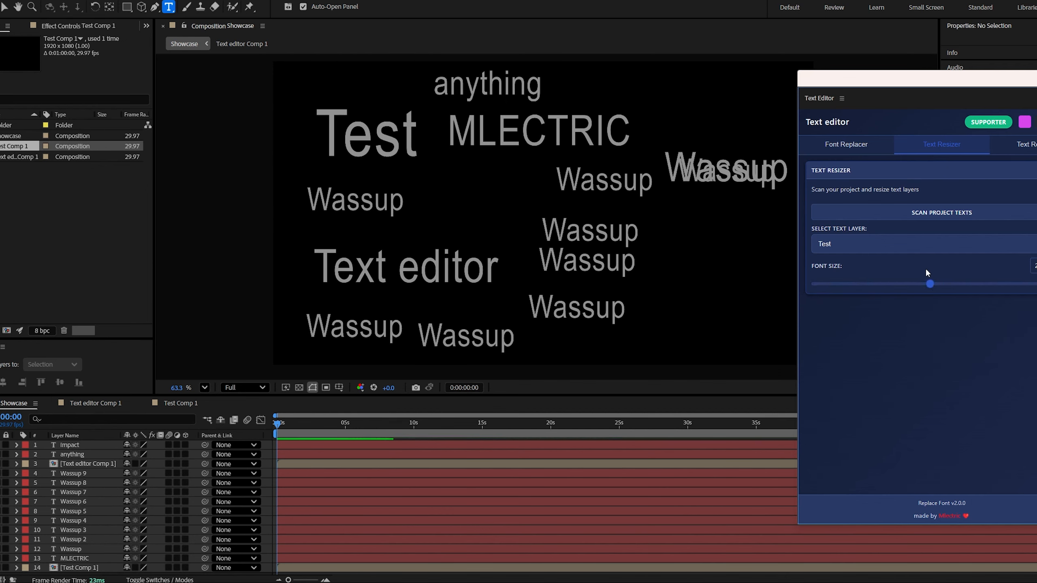
{"action": "left_click", "coordinate": [925, 220]}
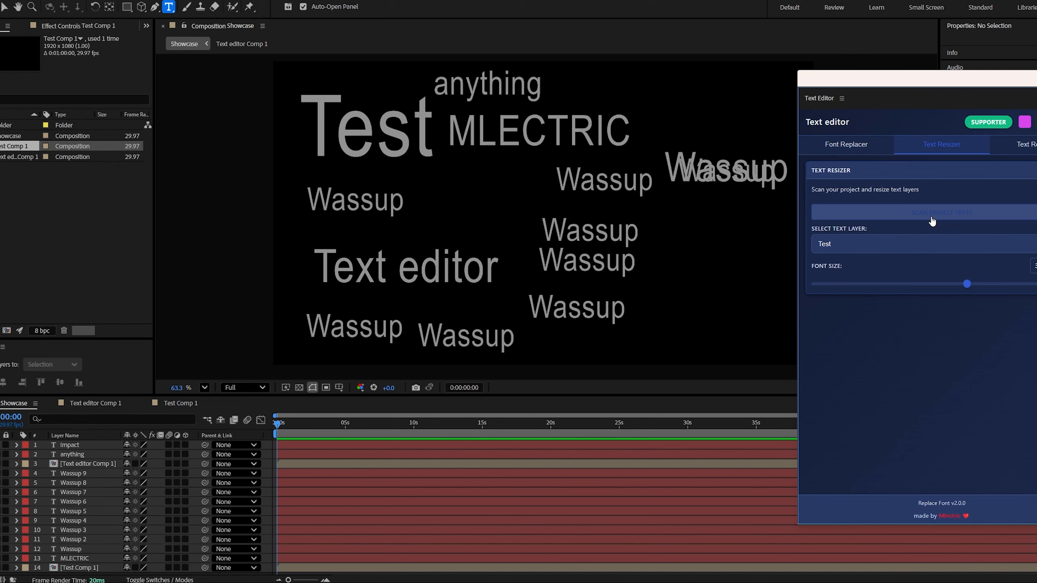
{"action": "left_click", "coordinate": [940, 221]}
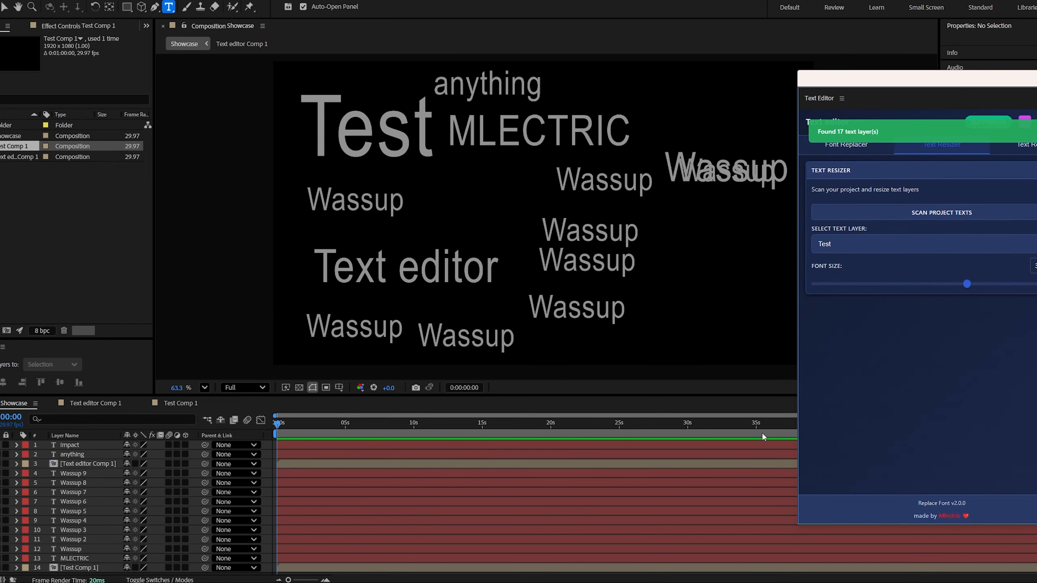
- Find the Test text with the Text Replacer and replace its content with "hi"
{"action": "left_click", "coordinate": [1026, 145]}
{"action": "left_click", "coordinate": [878, 244]}
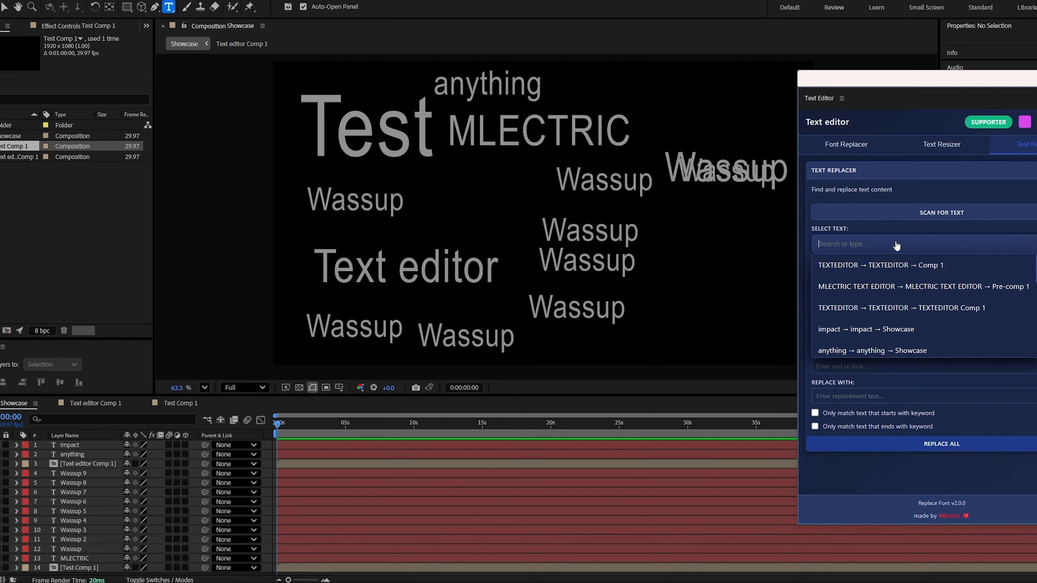
{"action": "type", "text": "Test"}
{"action": "left_click", "coordinate": [825, 266]}
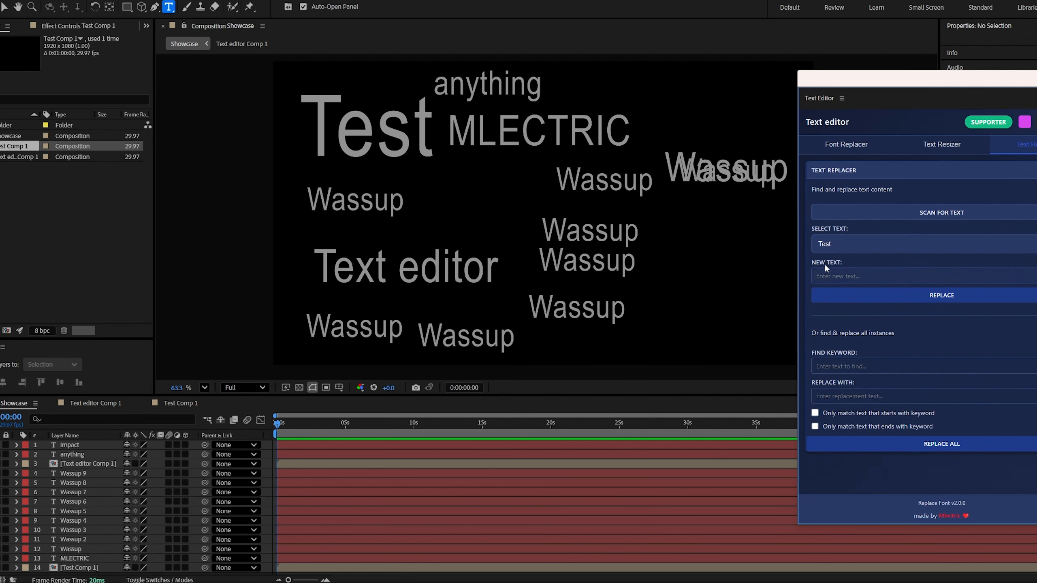
{"action": "left_click", "coordinate": [825, 275]}
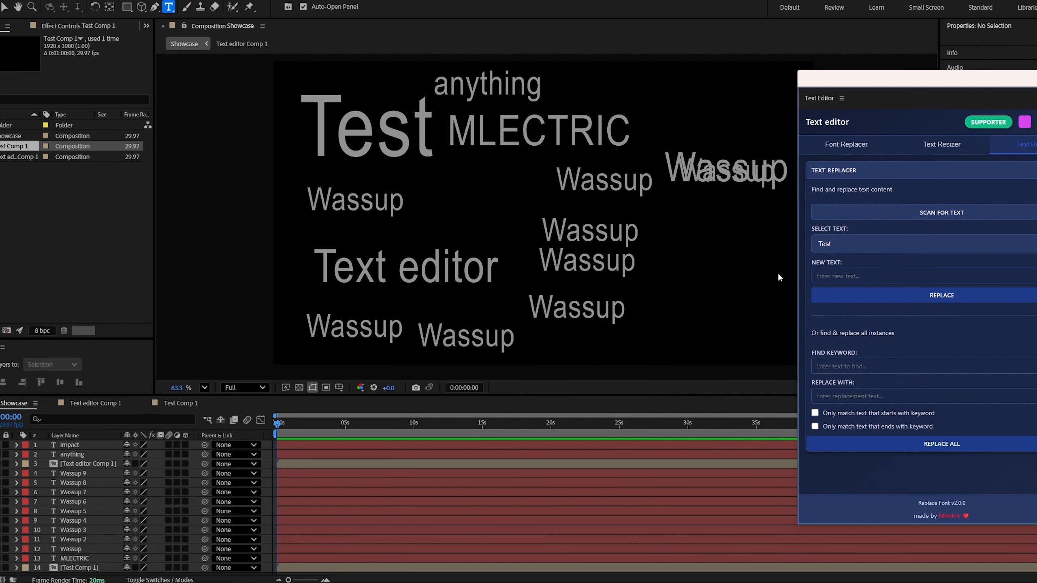
{"action": "type", "text": "hi"}
{"action": "left_click", "coordinate": [955, 302]}
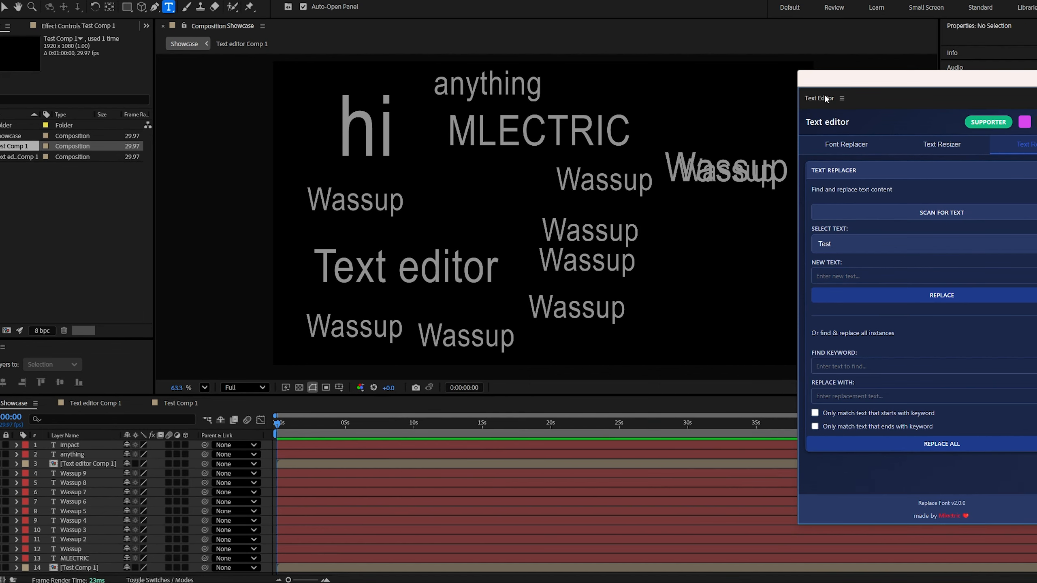
- Highlight the "ss" in the Wassup 7 text and replace all instances of the keyword "ss" with "aa" across the text layers
{"action": "left_click", "coordinate": [860, 366]}
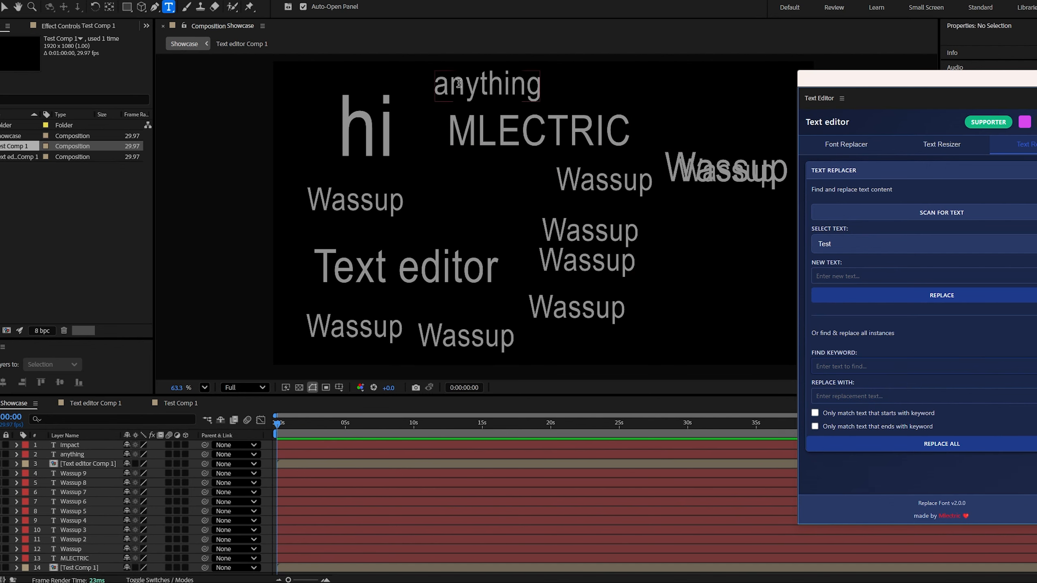
{"action": "left_click", "coordinate": [595, 181]}
{"action": "left_click_drag", "start_coordinate": [616, 181], "coordinate": [624, 181]}
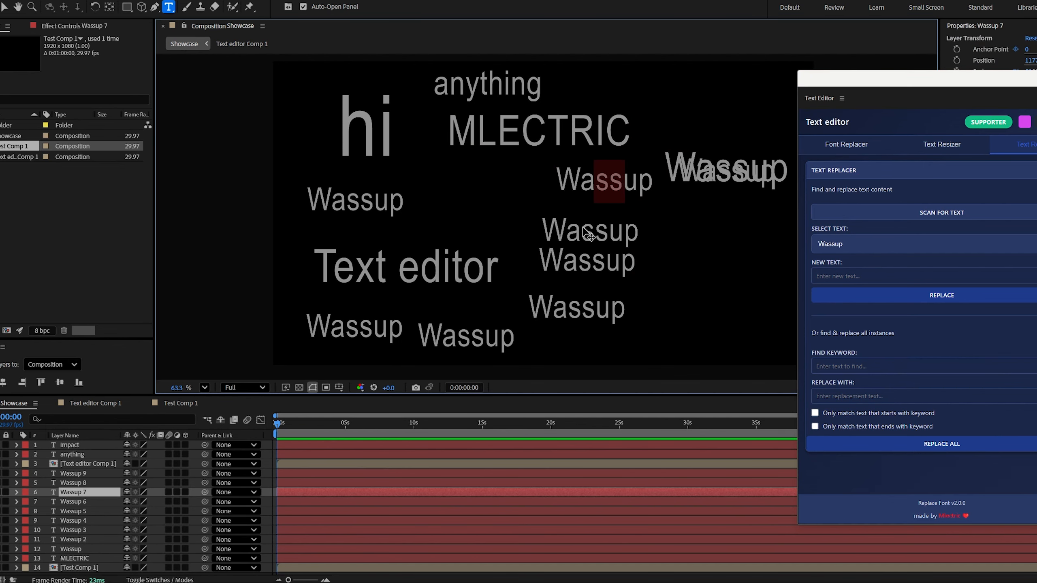
{"action": "left_click", "coordinate": [857, 366]}
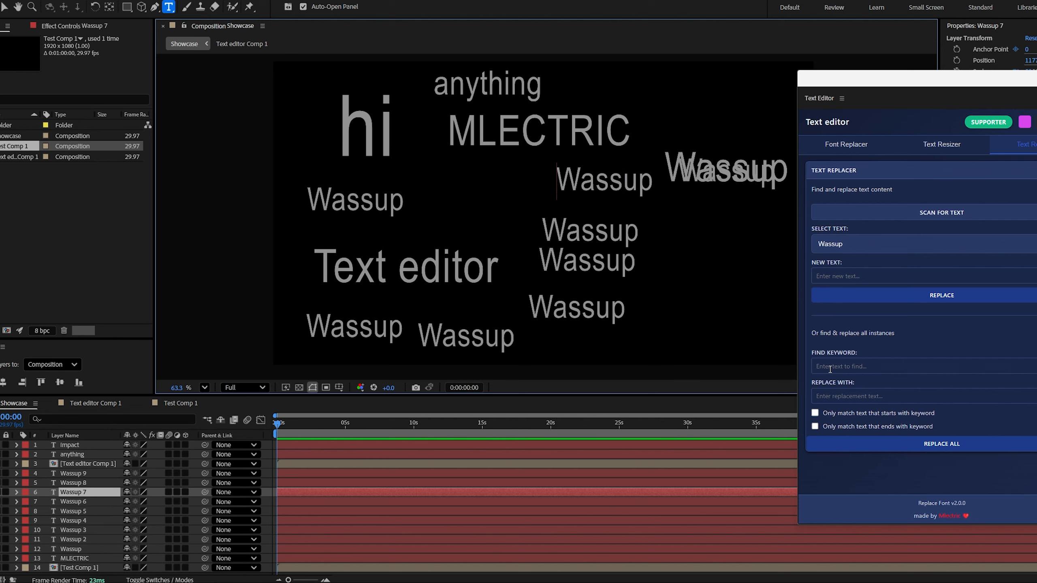
{"action": "type", "text": "ss"}
{"action": "left_click", "coordinate": [859, 398]}
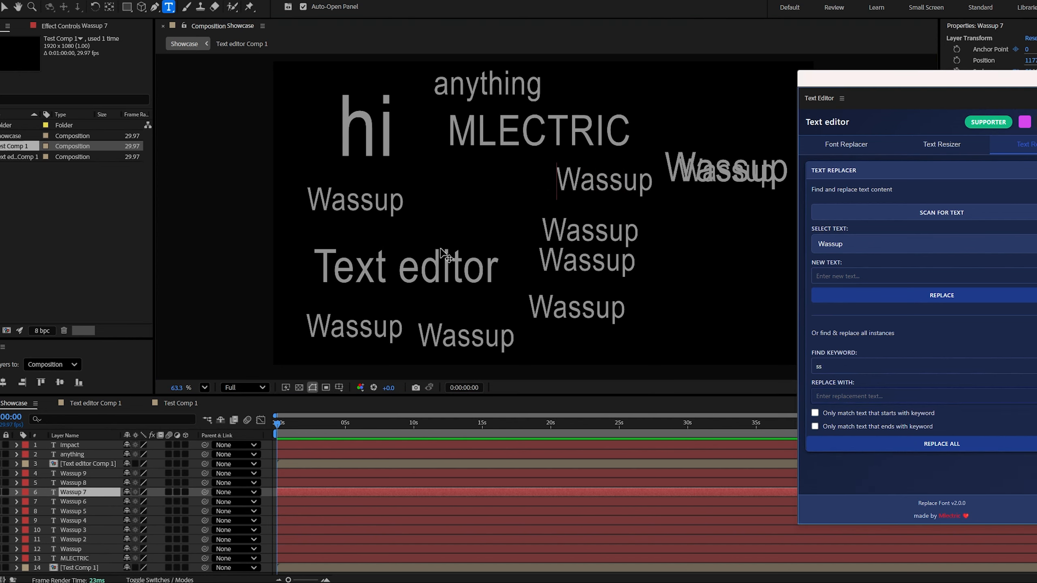
{"action": "type", "text": "aa"}
{"action": "left_click", "coordinate": [903, 443]}
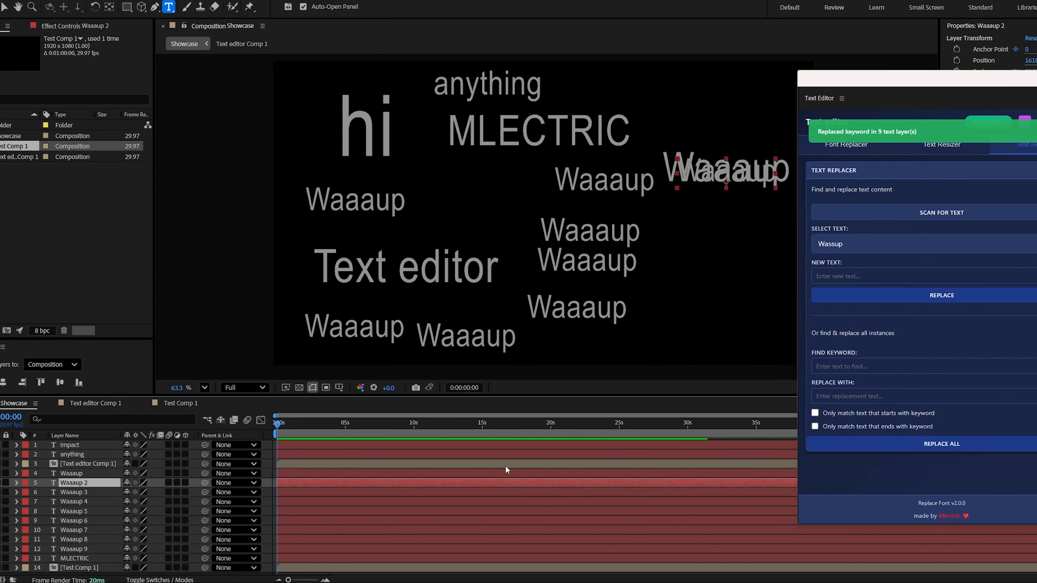
- Undo the last keyword replacement on the Wassup text layers
{"action": "key", "text": "ctrl+z"}
{"action": "key", "text": "ctrl+z"}
{"action": "key", "text": "ctrl+z"}
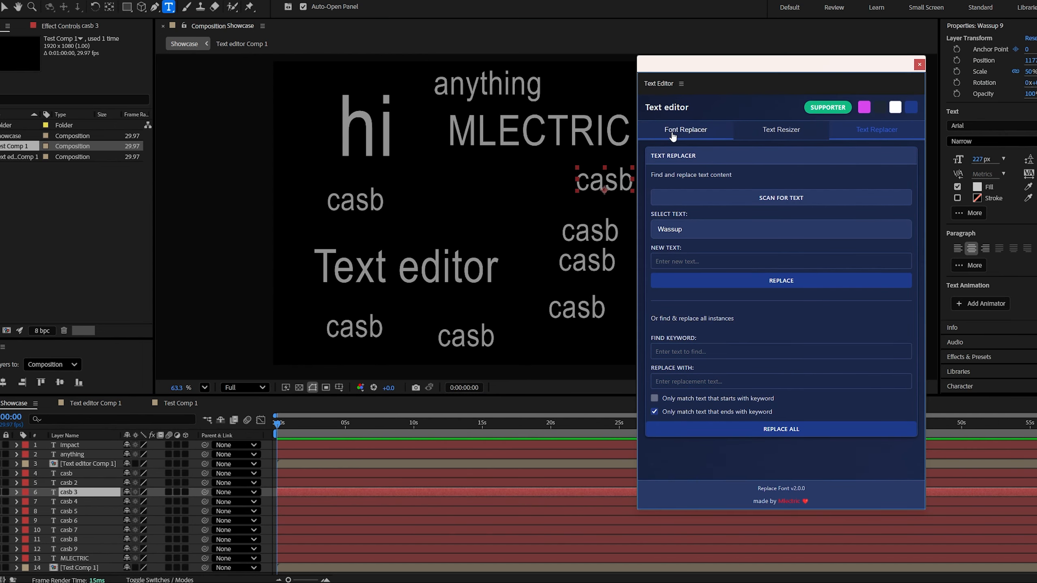
- View the Font Replacer, Text Resizer and Text Replacer sections of the extension in turn, ending on the Font Replacer
{"action": "left_click", "coordinate": [673, 136]}
{"action": "left_click", "coordinate": [781, 138]}
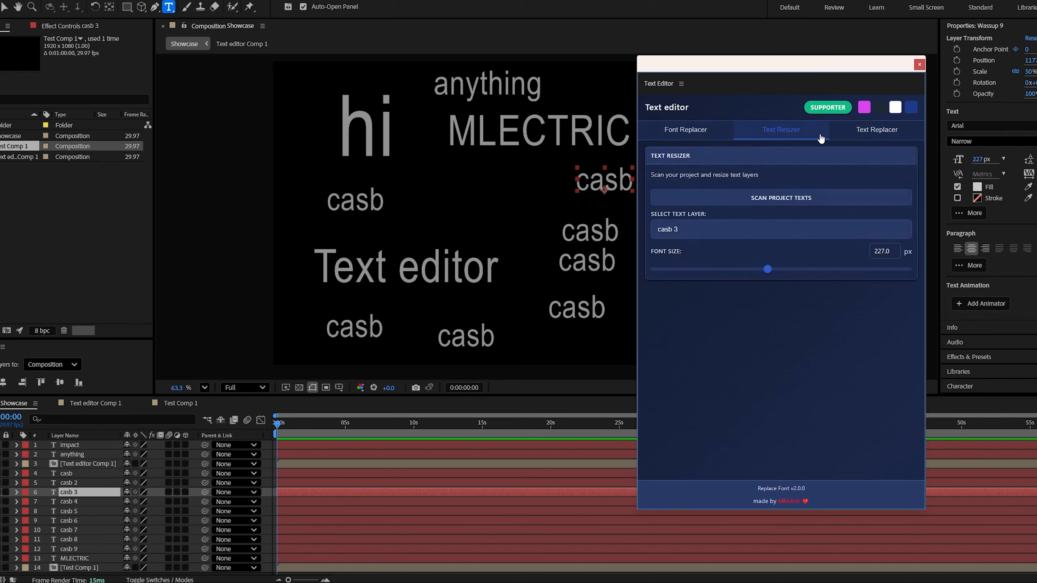
{"action": "left_click", "coordinate": [885, 137]}
{"action": "left_click", "coordinate": [689, 130]}
- Cycle the Text Editor extension through its purple, white, blue and dark color themes, finishing on the purple theme
{"action": "left_click", "coordinate": [865, 107]}
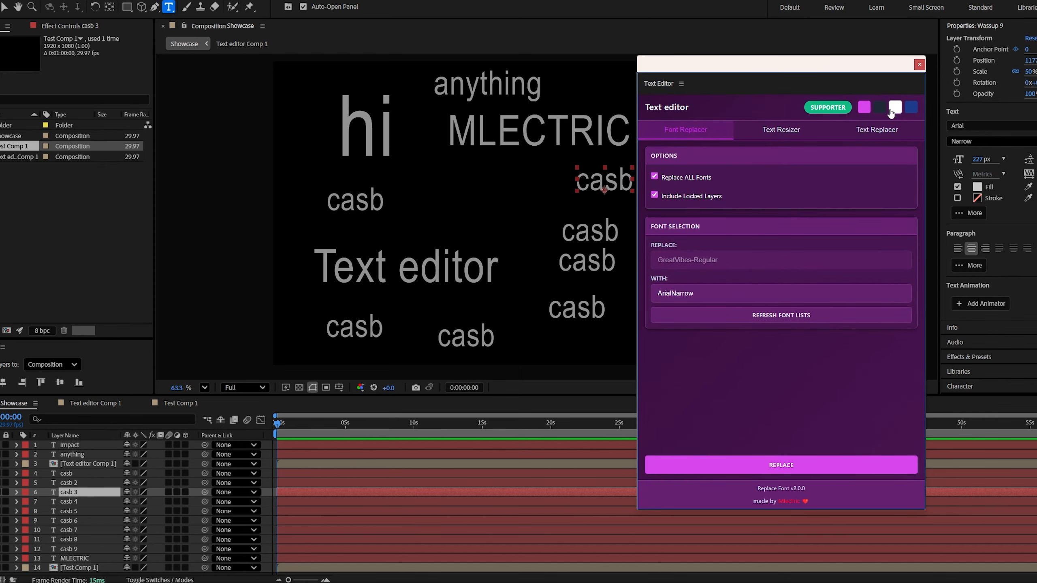
{"action": "left_click", "coordinate": [895, 106]}
{"action": "left_click", "coordinate": [911, 108]}
{"action": "left_click", "coordinate": [865, 107]}
{"action": "left_click", "coordinate": [879, 107]}
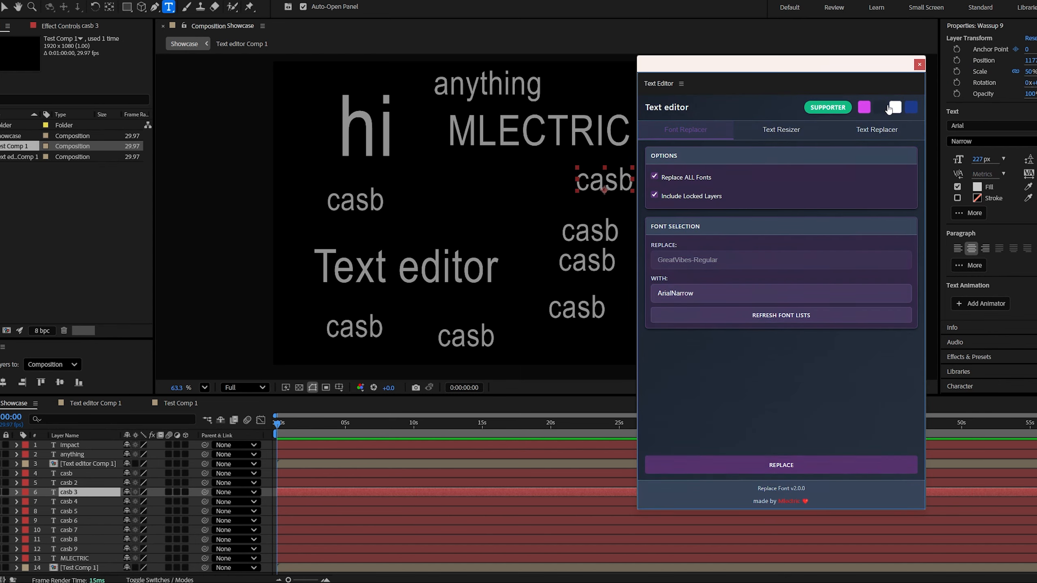
{"action": "left_click", "coordinate": [895, 107]}
{"action": "left_click", "coordinate": [911, 107]}
{"action": "left_click", "coordinate": [864, 108]}
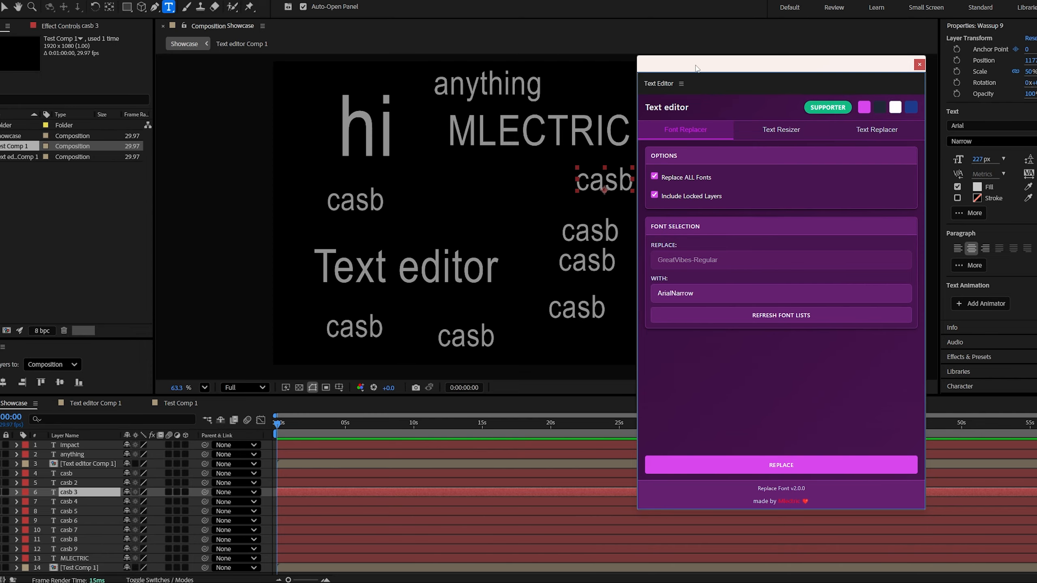
- Open the extension's license verification from the Supporter badge, close it without entering a key, and reposition the floating extension window
{"action": "left_click_drag", "start_coordinate": [697, 68], "coordinate": [651, 58]}
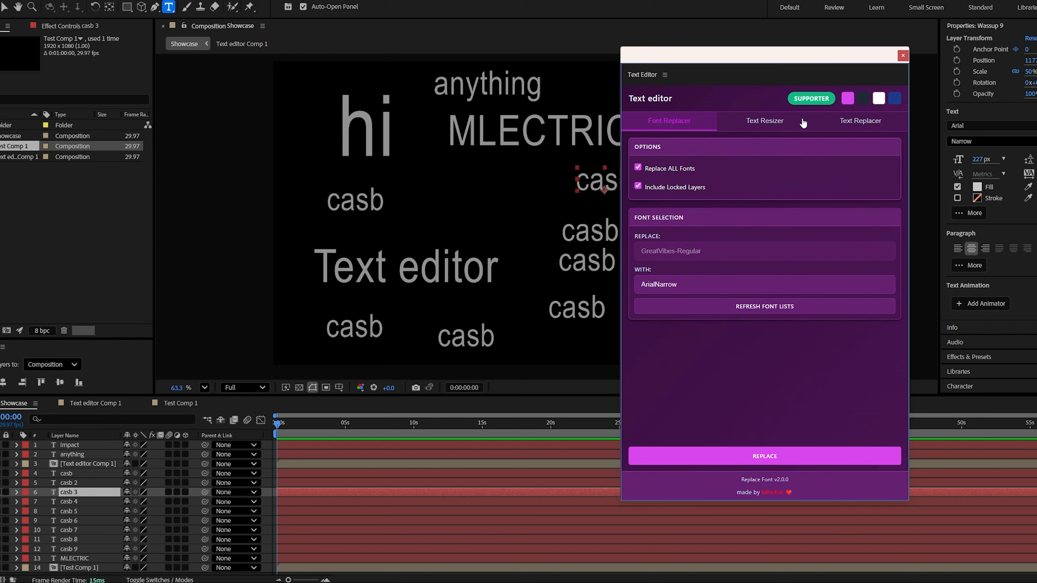
{"action": "left_click", "coordinate": [798, 100]}
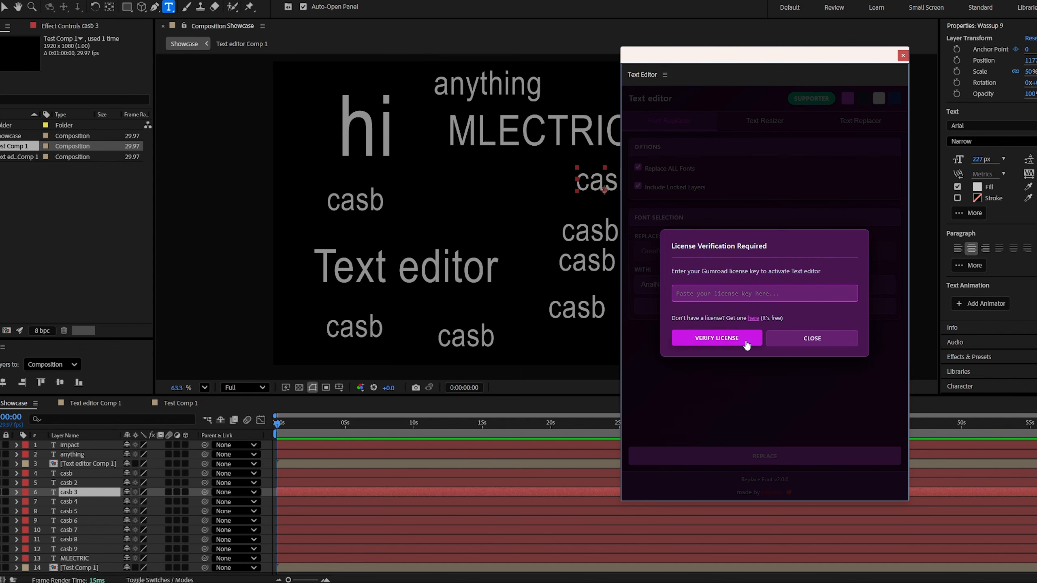
{"action": "left_click", "coordinate": [801, 339]}
{"action": "left_click_drag", "start_coordinate": [749, 62], "coordinate": [689, 54]}
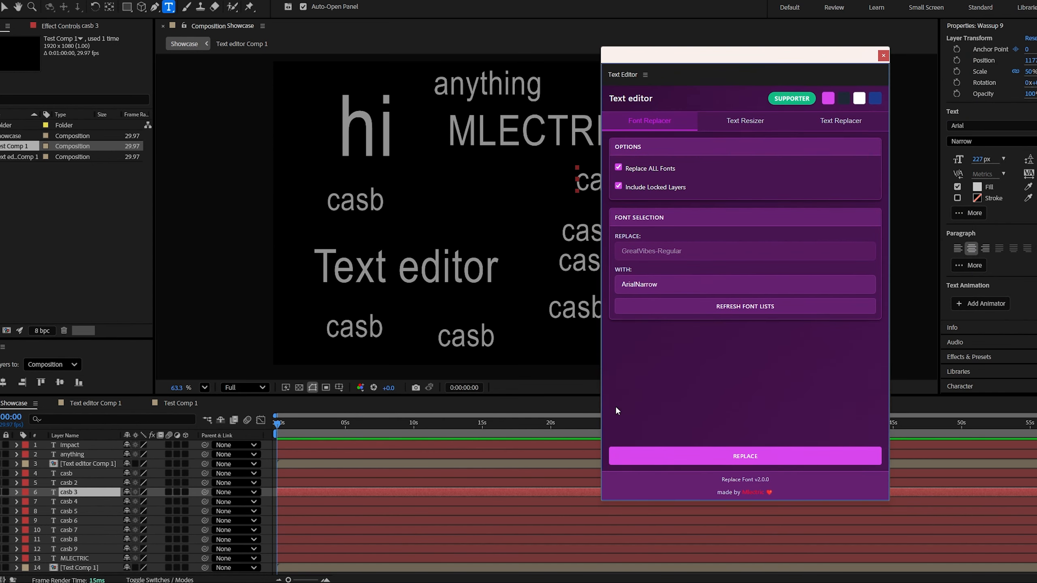